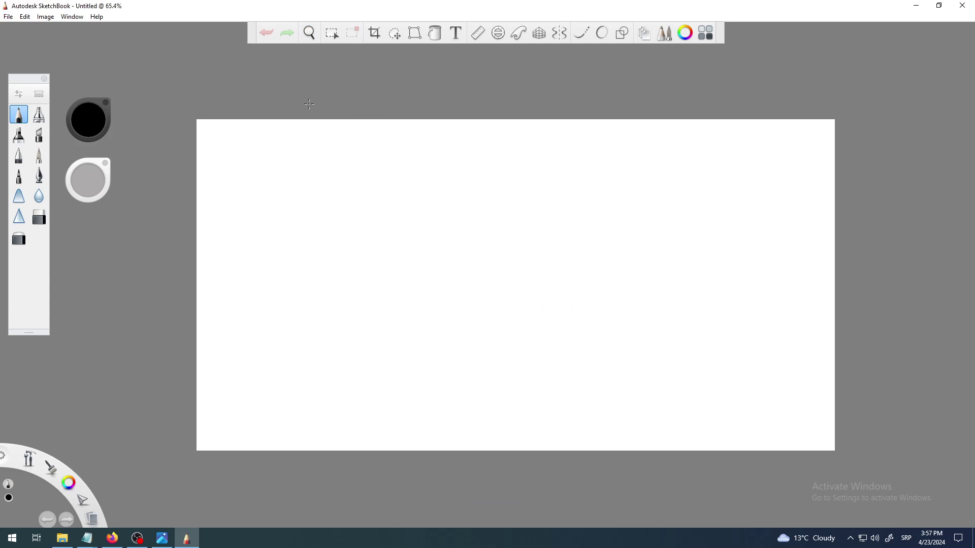
Step: Nudge the blank canvas left, then browse the File, Edit, Window and Help menus and close them
mouse_move(413, 297)
mouse_down()
mouse_move(404, 307)
mouse_move(439, 333)
mouse_move(386, 311)
mouse_up()
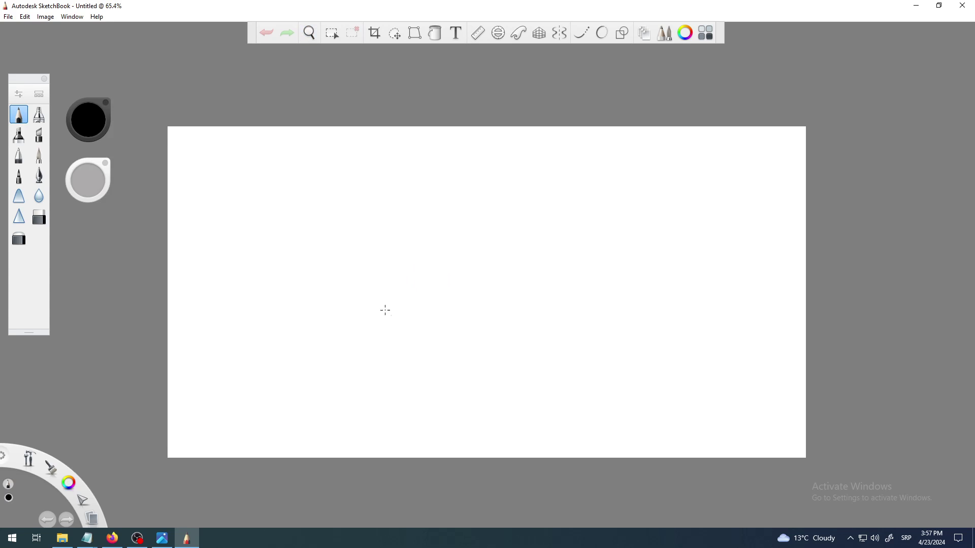
click(8, 17)
mouse_move(49, 20)
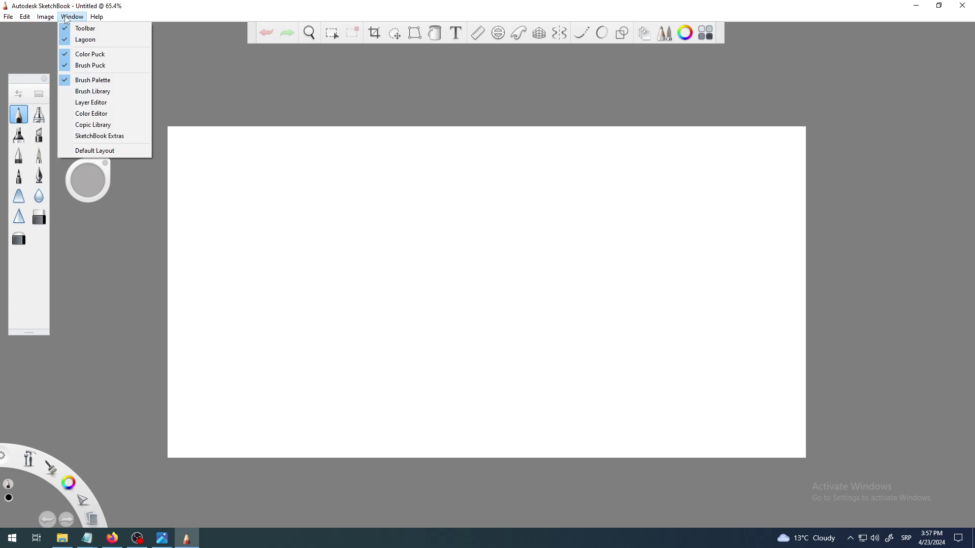
mouse_move(16, 20)
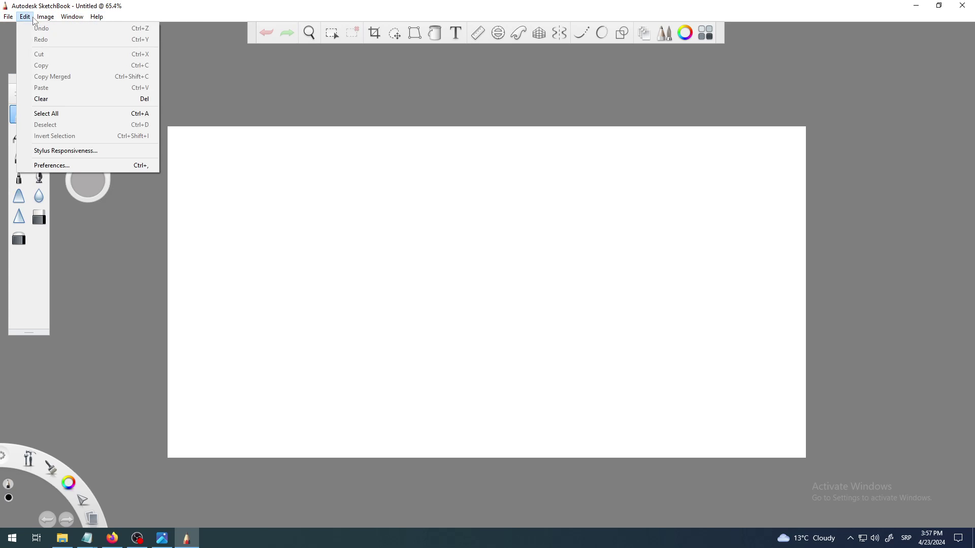
mouse_move(97, 18)
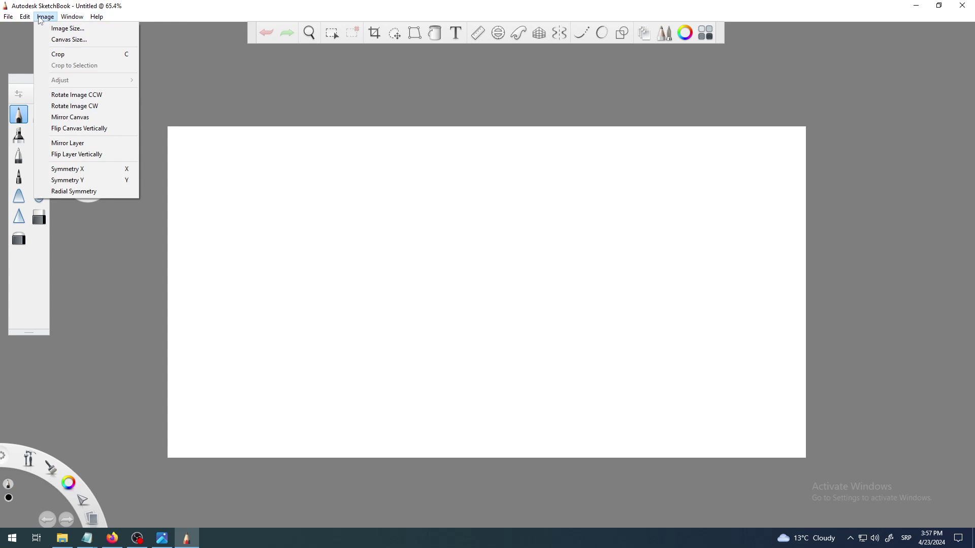
click(15, 17)
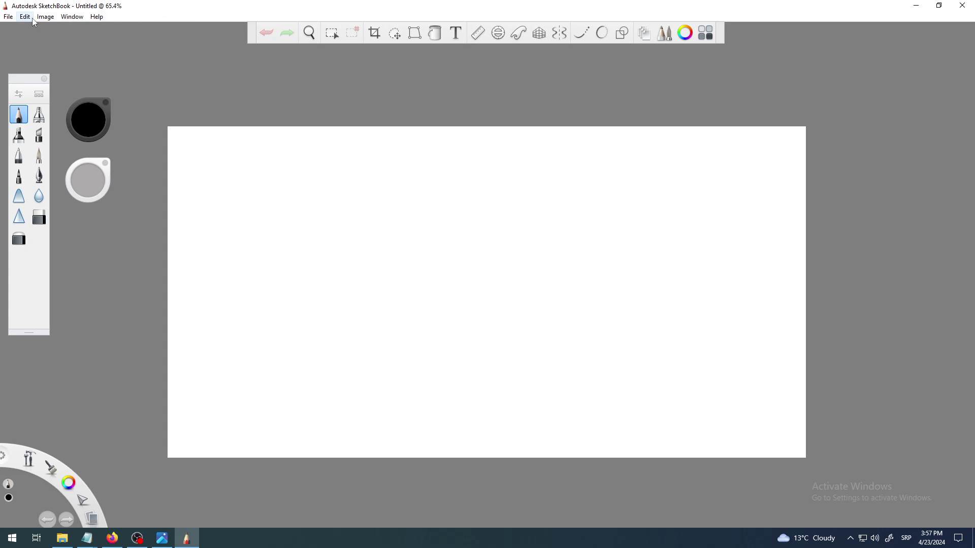
click(45, 18)
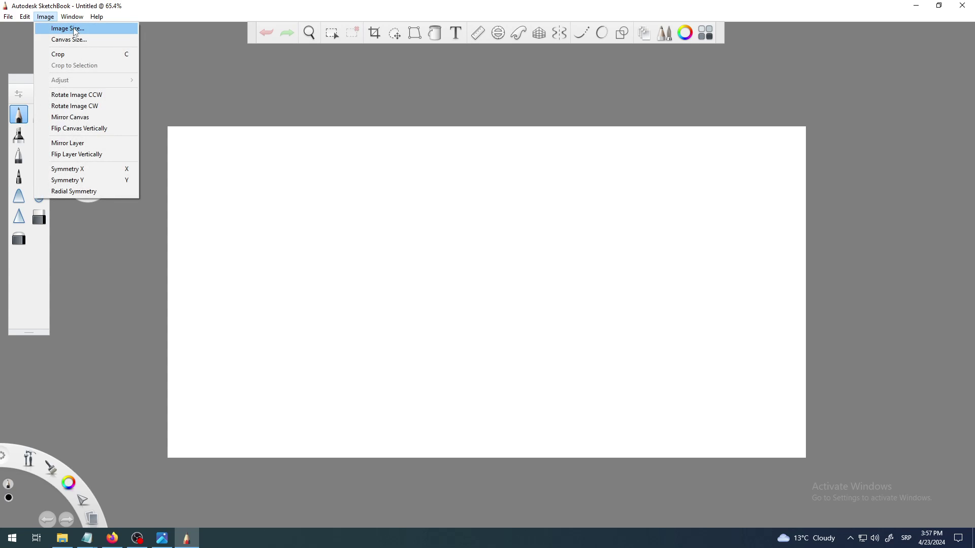
click(44, 20)
click(45, 20)
click(86, 29)
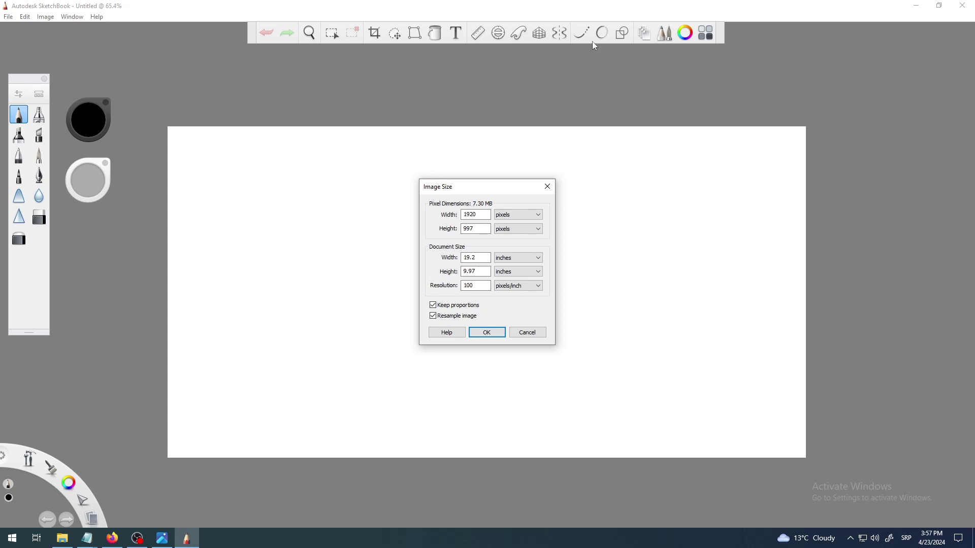
drag(496, 192, 511, 214)
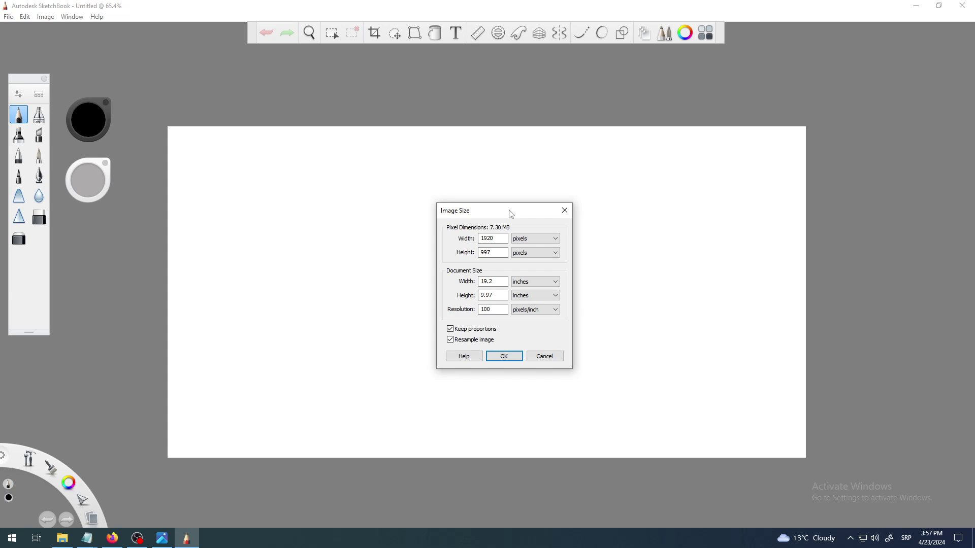
drag(510, 215, 570, 167)
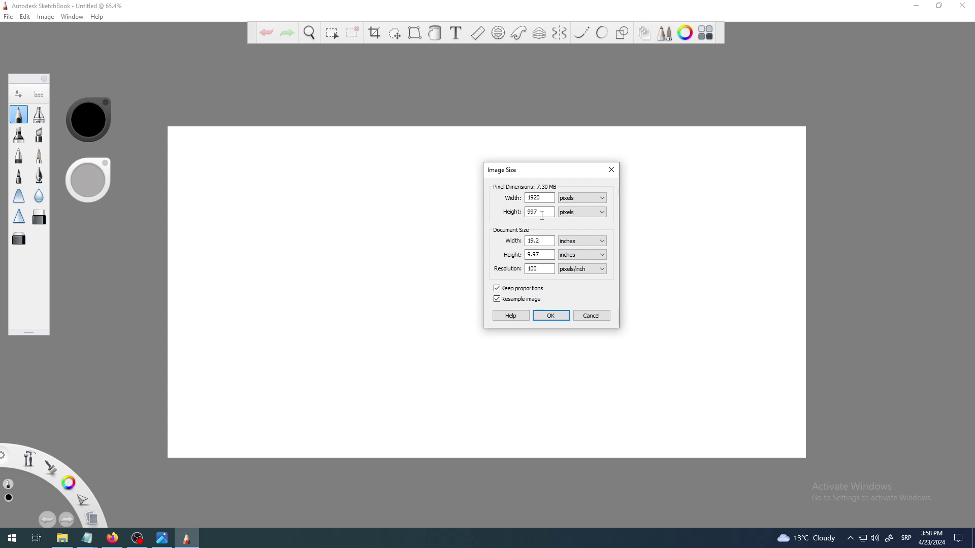
click(544, 215)
click(591, 315)
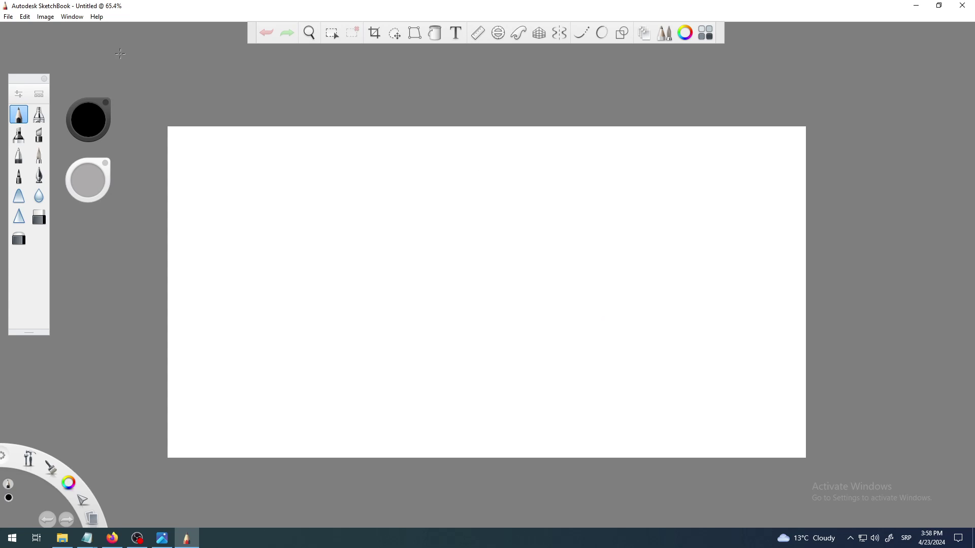
Step: Create a new canvas with File > New and zoom out until the whole page is visible
click(6, 19)
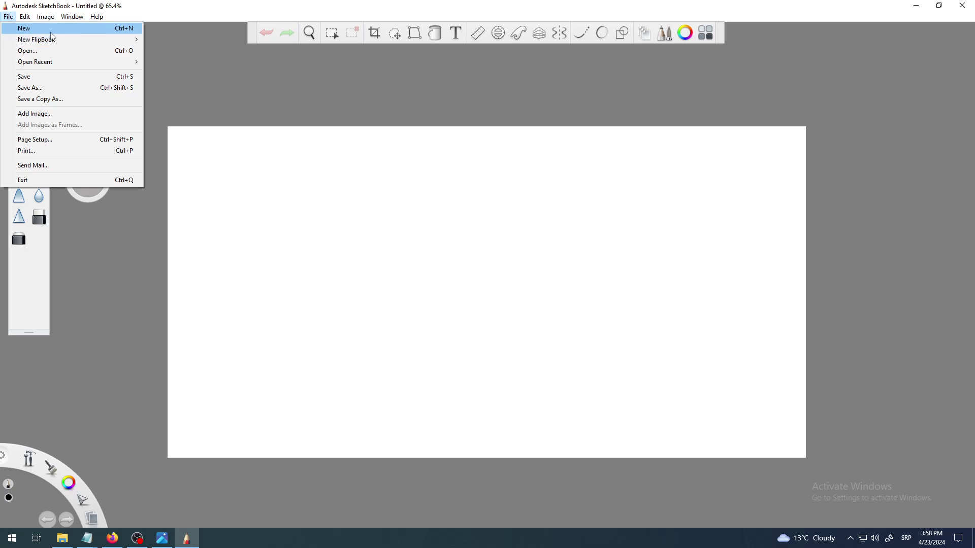
click(51, 32)
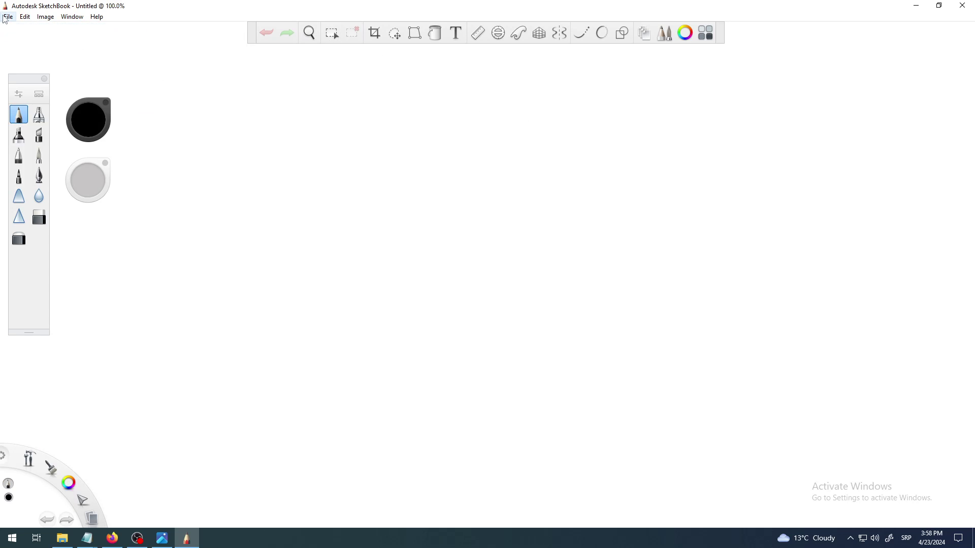
click(4, 18)
click(309, 33)
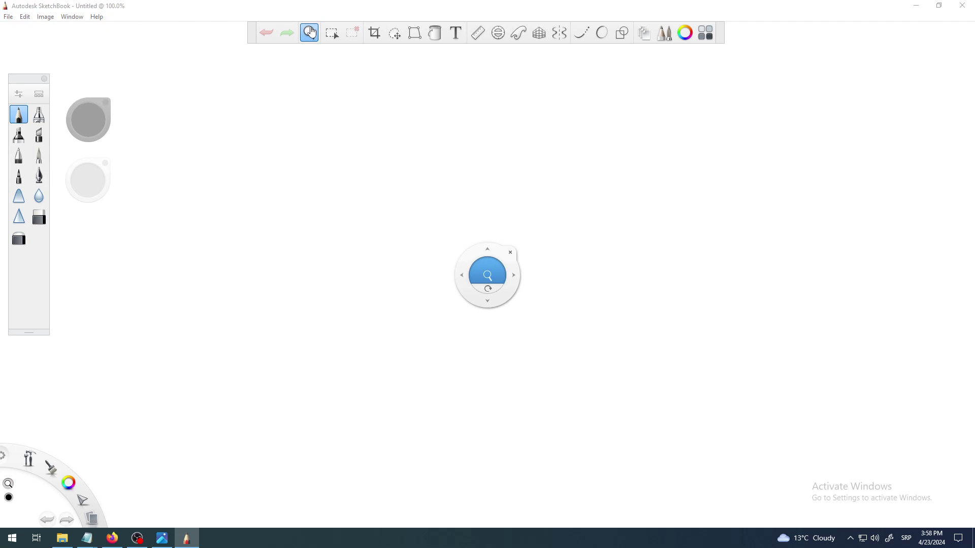
drag(488, 275, 332, 115)
Step: Open Image > Image Size, move the dialog aside, and select the 1920 width and 997 height values
click(364, 90)
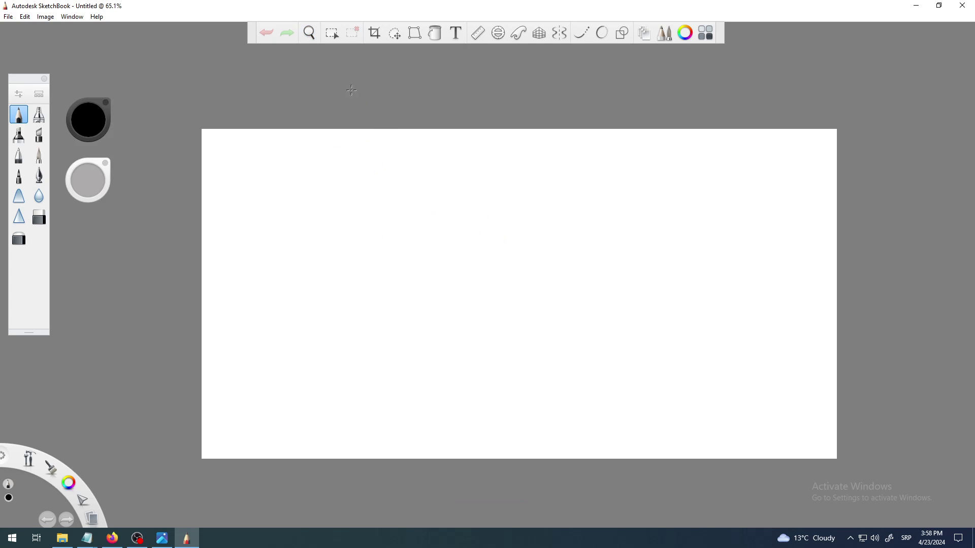
click(43, 17)
click(55, 28)
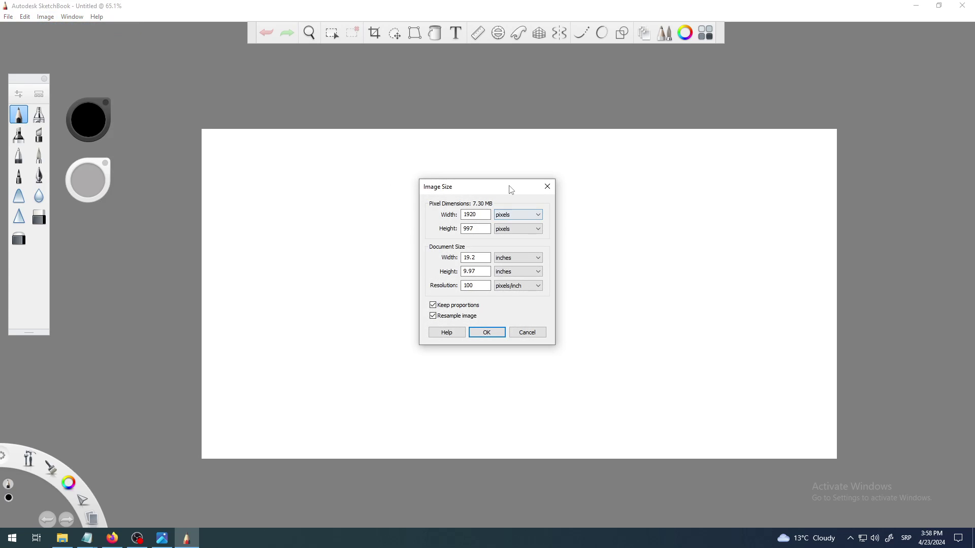
drag(511, 190, 588, 153)
double_click(542, 177)
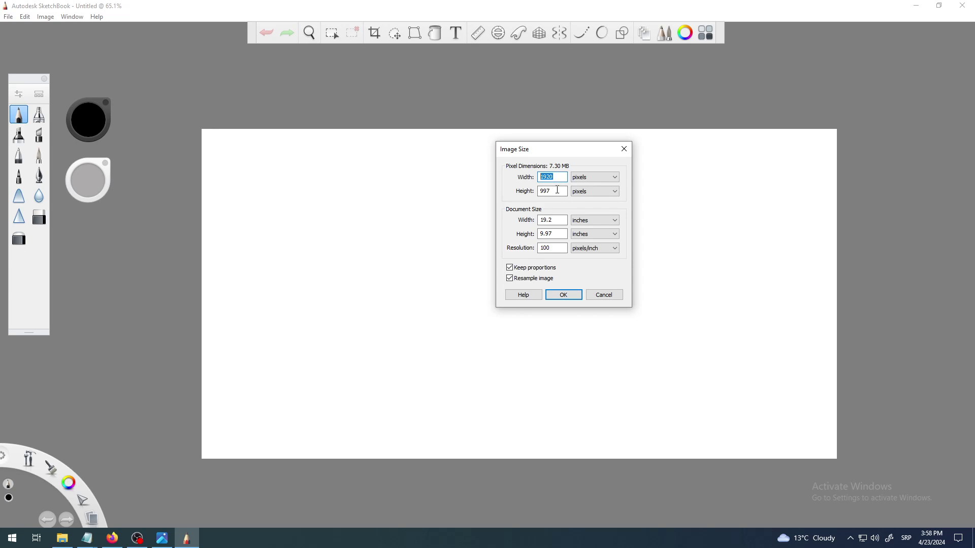
double_click(557, 189)
double_click(554, 178)
drag(563, 153, 535, 121)
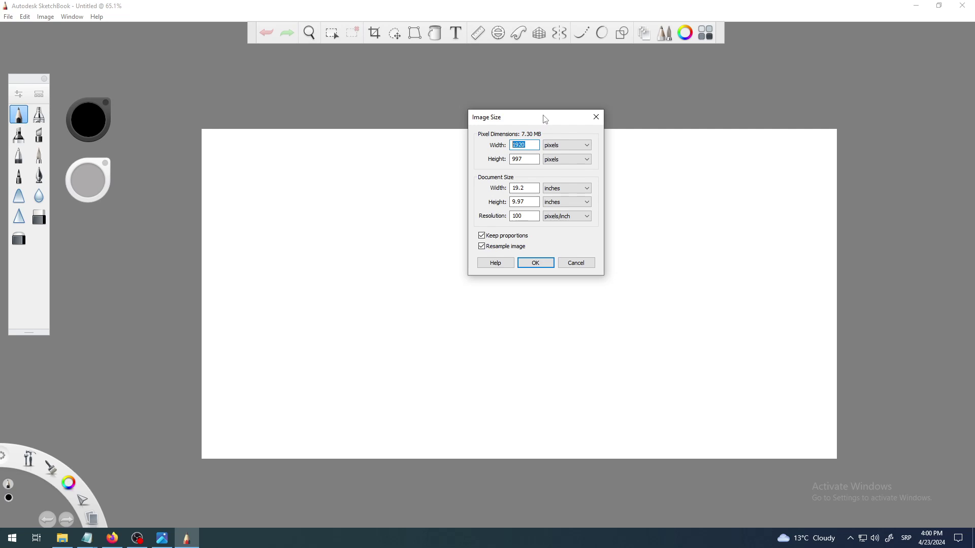
Step: In the Image Size dialog, enter 800 for the width and 600 for the height
drag(540, 115, 545, 130)
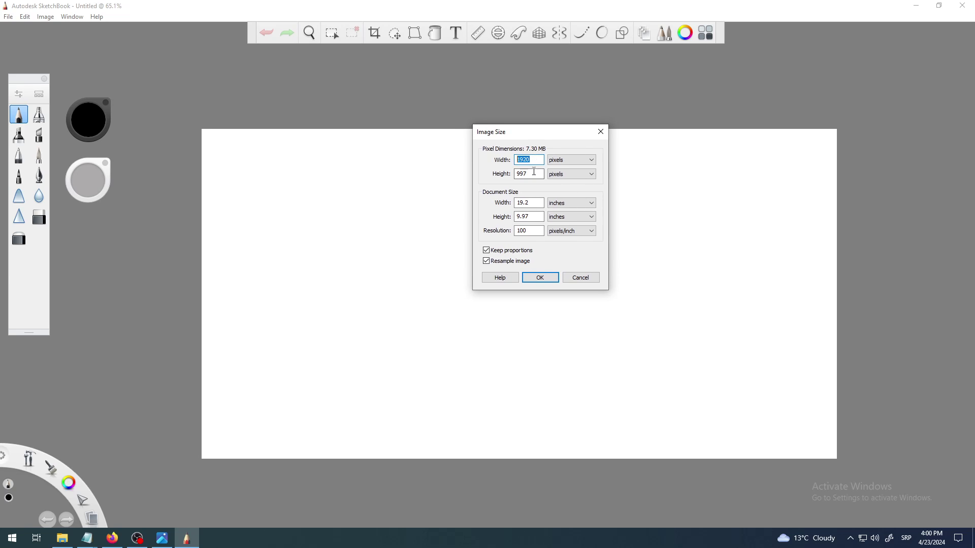
key(Tab)
key(End)
click(534, 161)
key(BackSpace)
key(BackSpace)
key(BackSpace)
text(800)
click(531, 174)
double_click(531, 172)
text(600)
Step: Turn off Keep proportions, re-enter width 800, and apply the 800 × 600 pixel size
click(487, 254)
click(489, 256)
click(488, 251)
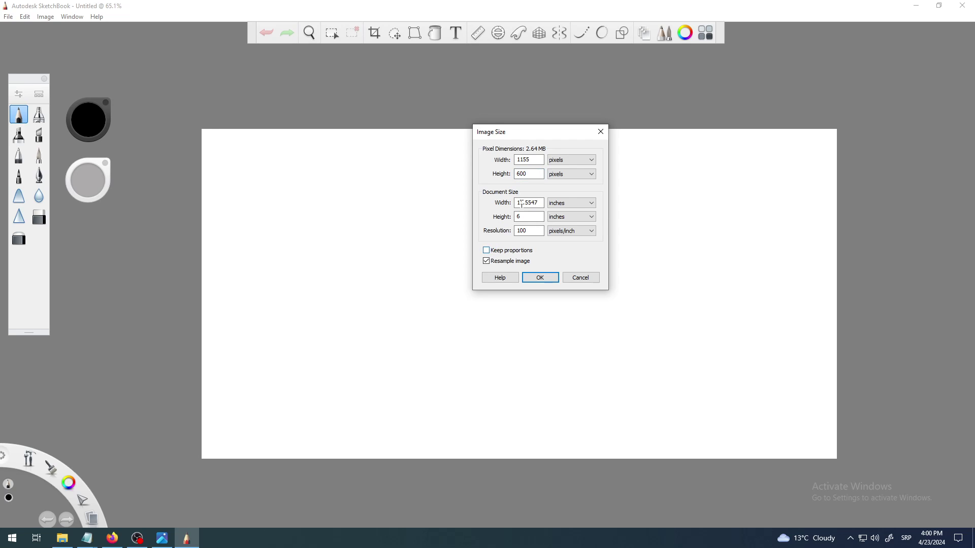
double_click(523, 160)
text(800)
click(534, 172)
drag(560, 134, 587, 119)
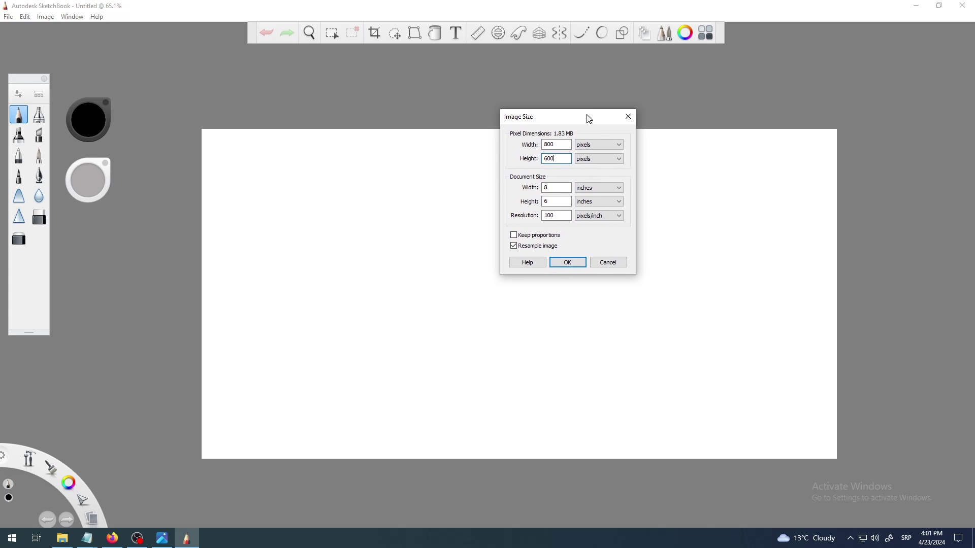
click(575, 265)
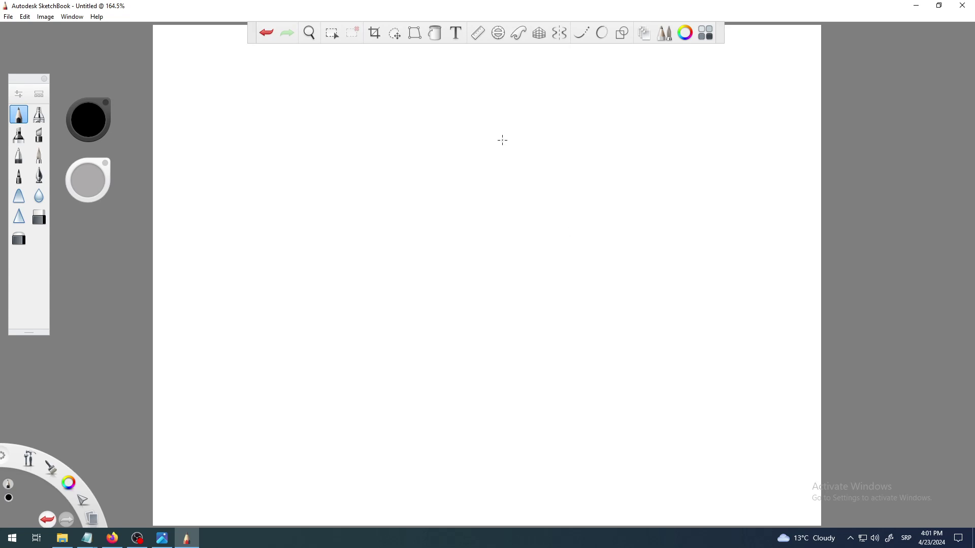
Step: Adjust the zoom on the blank canvas and open Image > Image Size
key(space)
drag(498, 170, 461, 120)
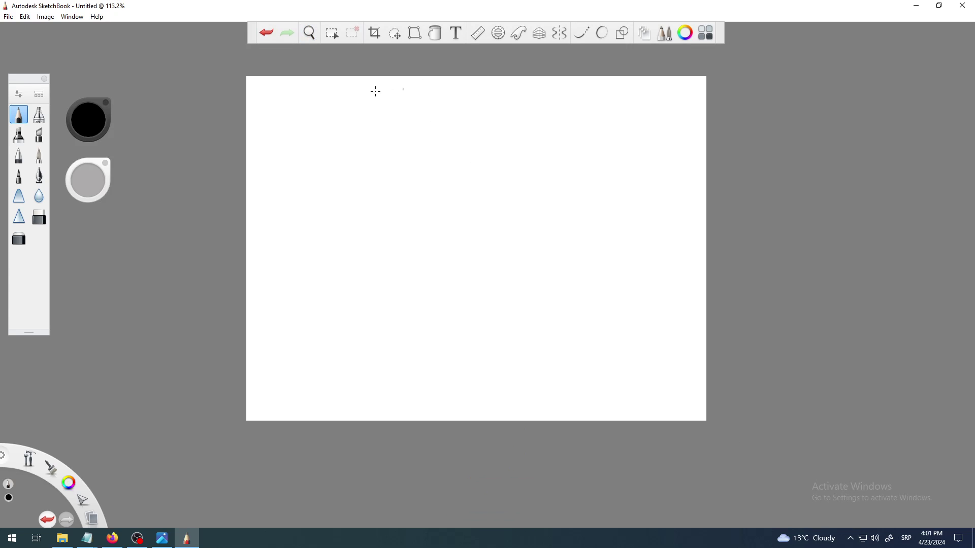
click(45, 20)
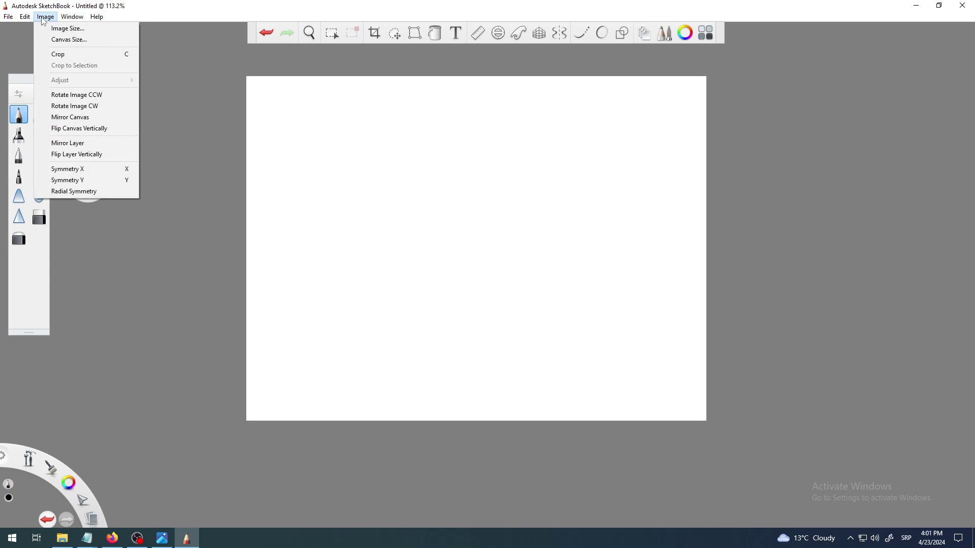
click(58, 28)
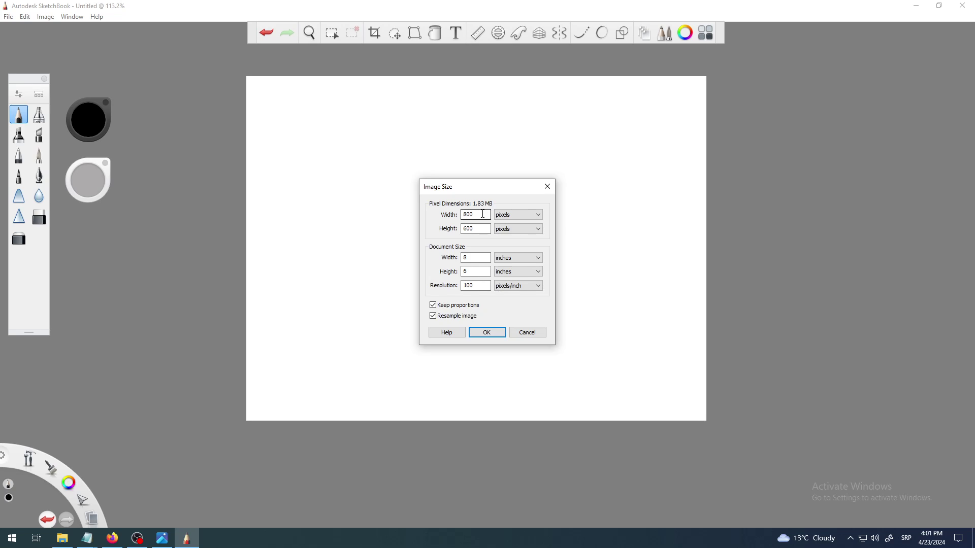
Step: Set width to 64, uncheck Keep proportions, set height to 64, and apply
drag(483, 214, 463, 213)
text(64)
click(434, 306)
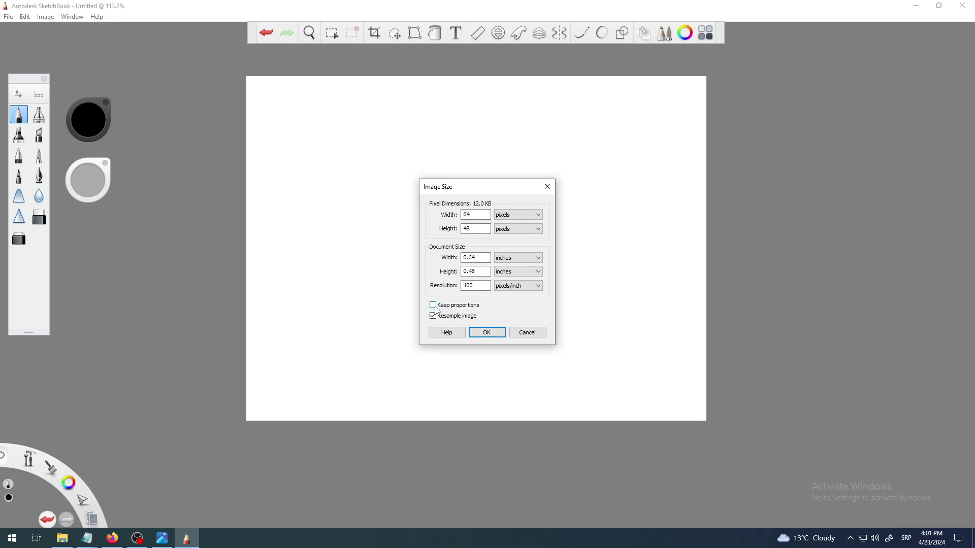
double_click(466, 228)
text(6)
click(481, 215)
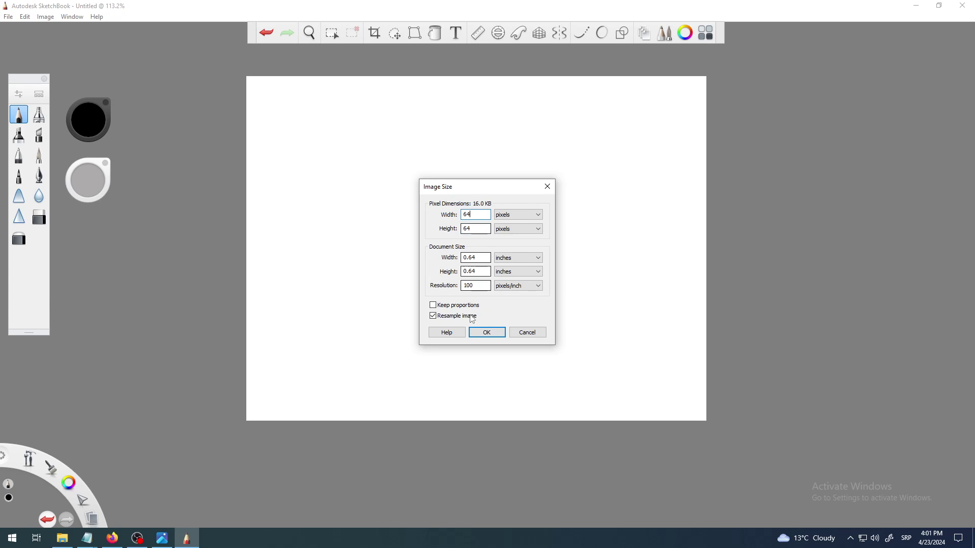
click(486, 333)
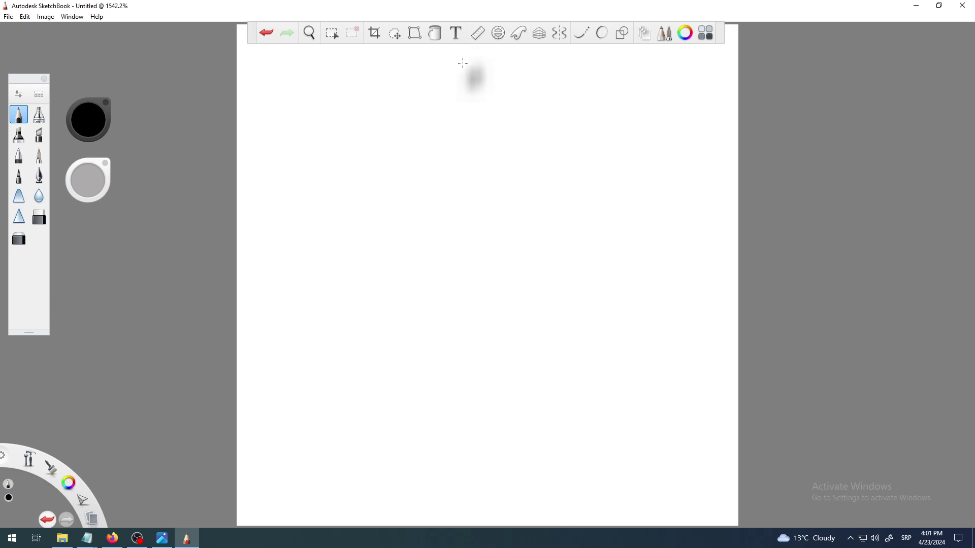
Step: Zoom to fit the small canvas, switch brushes, and draw a looping squiggle across it
key(z)
mouse_move(464, 169)
mouse_down()
mouse_move(489, 252)
mouse_move(509, 182)
mouse_move(541, 254)
mouse_move(553, 254)
mouse_move(546, 200)
mouse_move(559, 140)
mouse_move(562, 207)
mouse_move(530, 261)
mouse_move(583, 238)
mouse_up()
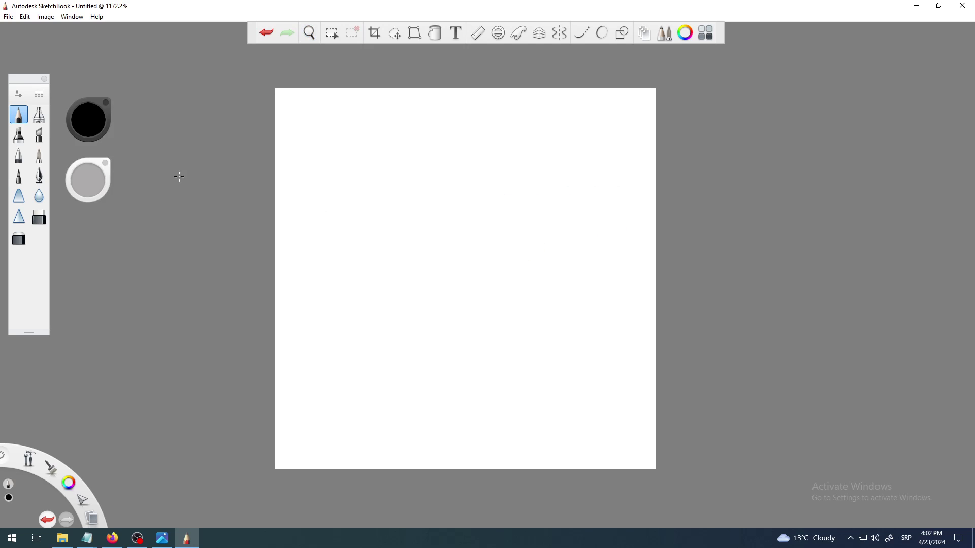
click(14, 156)
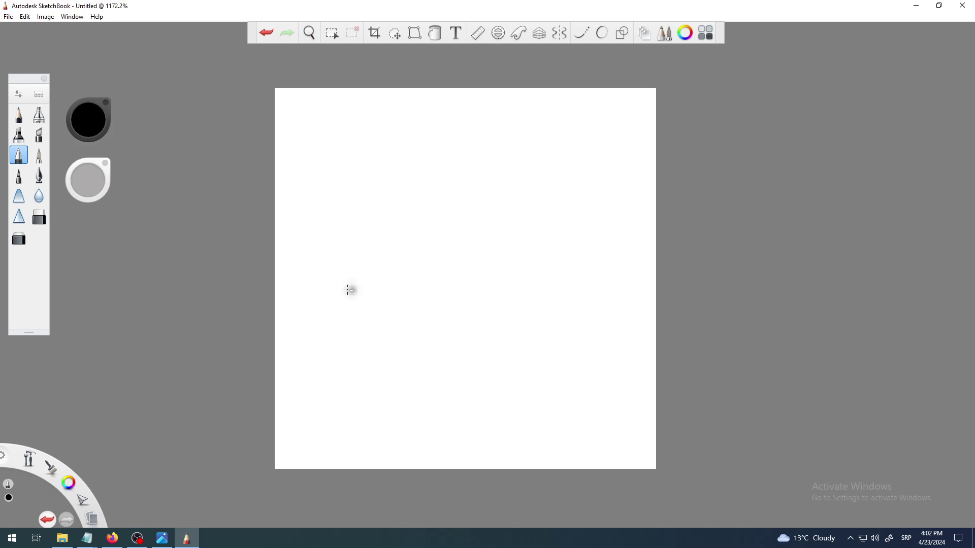
mouse_move(313, 292)
mouse_down()
mouse_move(387, 235)
mouse_move(433, 245)
mouse_move(464, 295)
mouse_move(489, 298)
mouse_move(526, 266)
mouse_move(520, 237)
mouse_move(440, 189)
mouse_move(435, 148)
mouse_move(489, 131)
mouse_move(565, 191)
mouse_move(595, 192)
mouse_move(576, 125)
mouse_move(614, 113)
mouse_move(635, 166)
mouse_move(624, 232)
mouse_move(590, 257)
mouse_move(575, 253)
mouse_move(522, 331)
mouse_move(456, 331)
mouse_move(379, 290)
mouse_move(345, 320)
mouse_move(364, 348)
mouse_move(417, 373)
mouse_move(490, 380)
mouse_move(621, 337)
mouse_move(621, 390)
mouse_move(515, 426)
mouse_move(374, 387)
mouse_move(333, 400)
mouse_move(332, 427)
mouse_move(306, 421)
mouse_move(312, 291)
mouse_up()
Step: Zoom in to inspect the squiggle's pixels, then zoom back out to view the whole canvas
key(space)
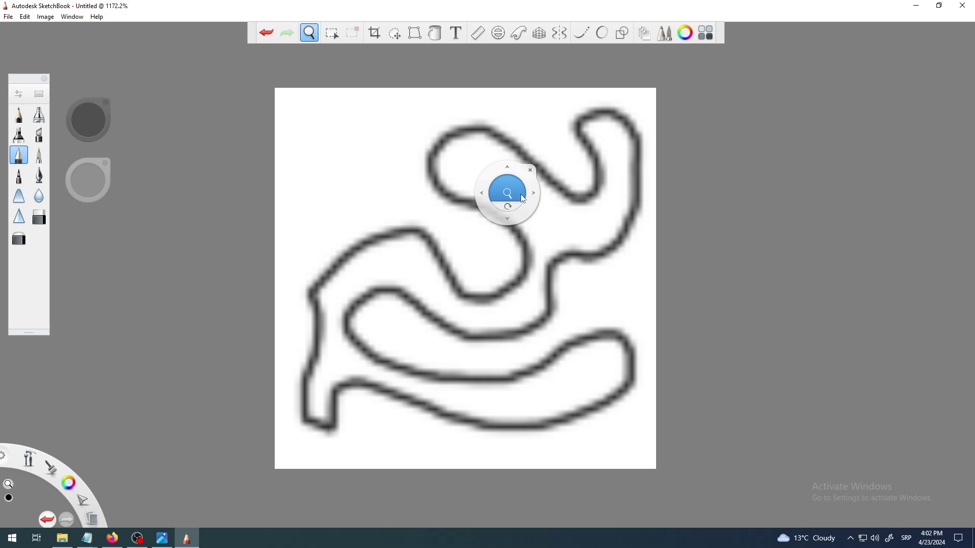
scroll(519, 193, up, 3)
scroll(524, 155, up, 2)
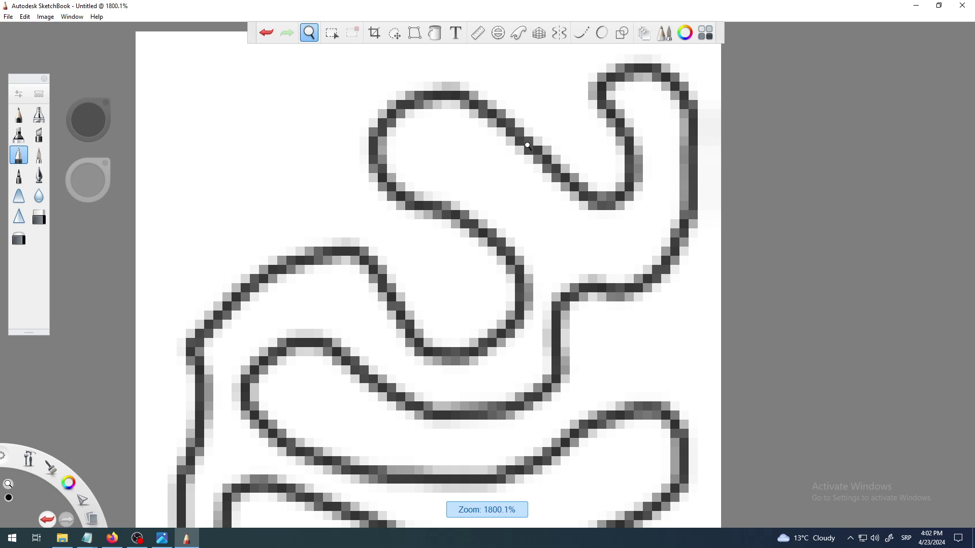
scroll(526, 152, down, 1)
scroll(527, 150, down, 1)
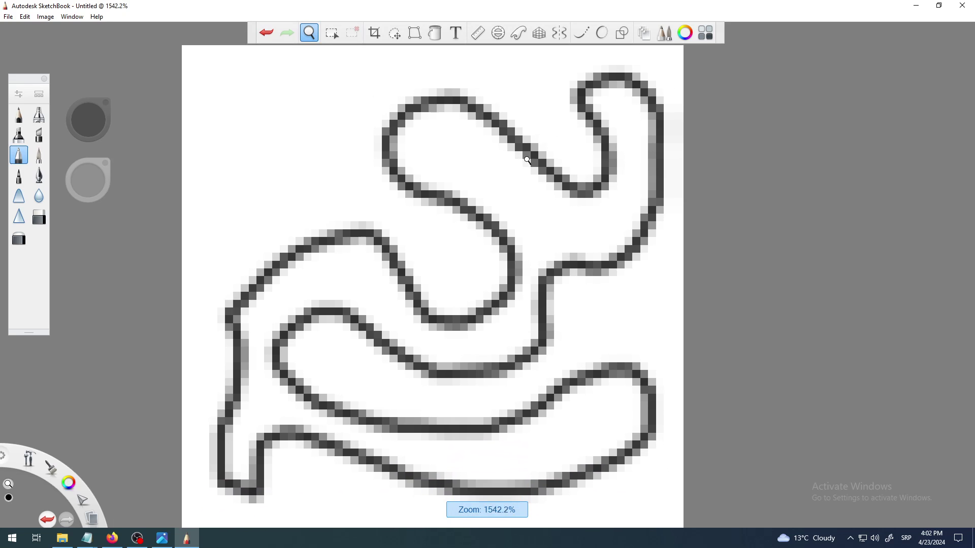
key(space)
key(space)
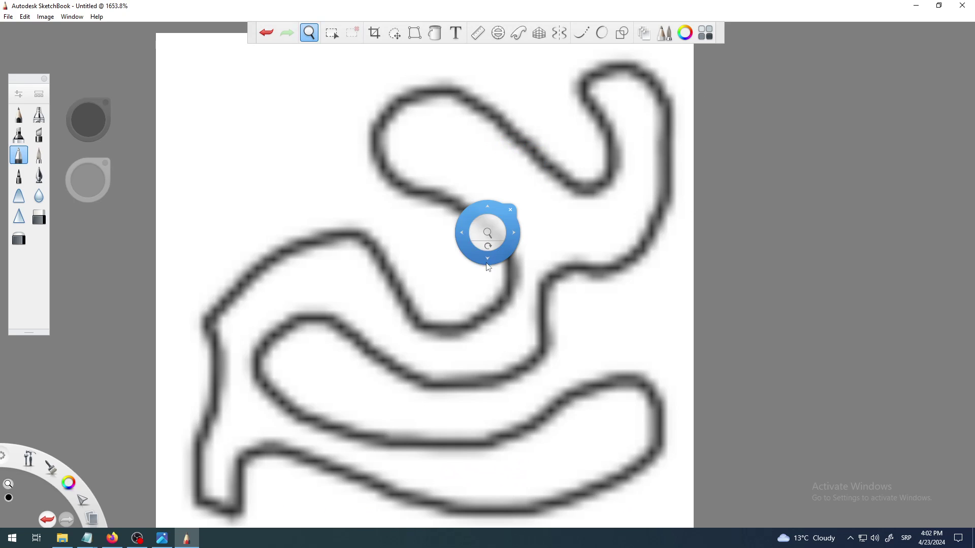
mouse_move(508, 213)
mouse_down()
mouse_move(562, 200)
mouse_move(553, 181)
mouse_move(558, 285)
mouse_move(585, 369)
mouse_move(594, 355)
mouse_up()
key(space)
key(space)
drag(501, 243, 504, 334)
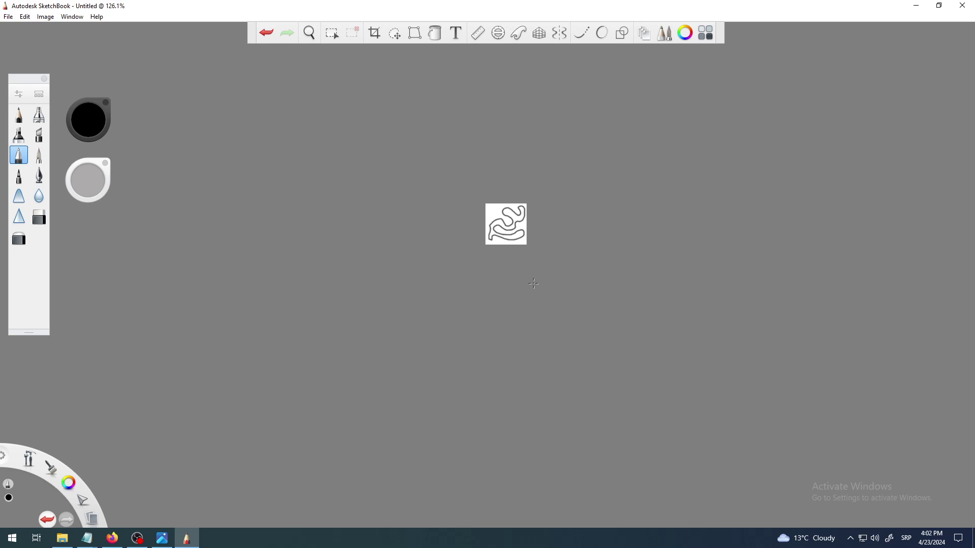
key(space)
mouse_move(477, 210)
mouse_down()
mouse_move(571, 188)
mouse_move(537, 297)
mouse_move(455, 318)
mouse_move(471, 318)
mouse_up()
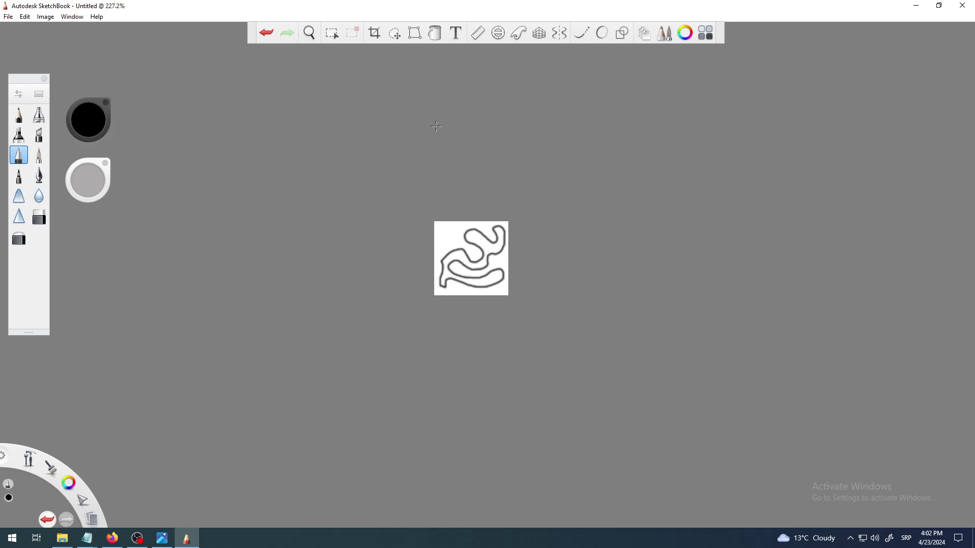
click(45, 17)
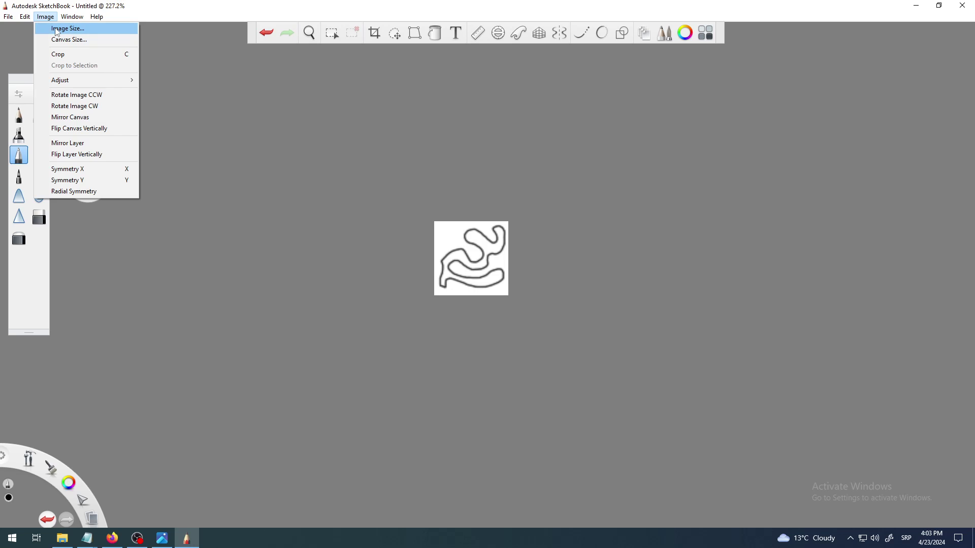
Step: In Image Size, change width from 64 to 128 with Keep proportions on, giving 128 × 128 pixels
click(55, 31)
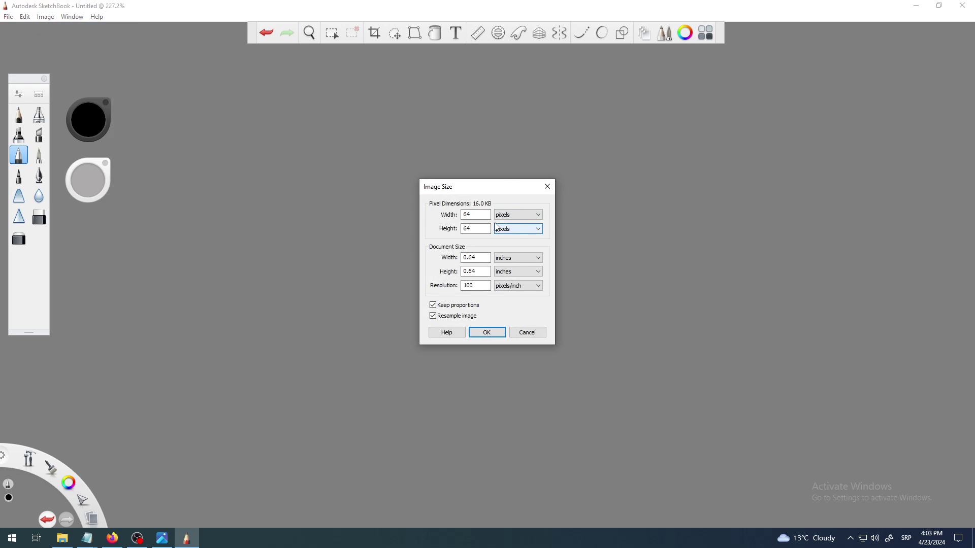
mouse_move(503, 189)
mouse_down()
mouse_move(669, 202)
mouse_move(644, 204)
mouse_up()
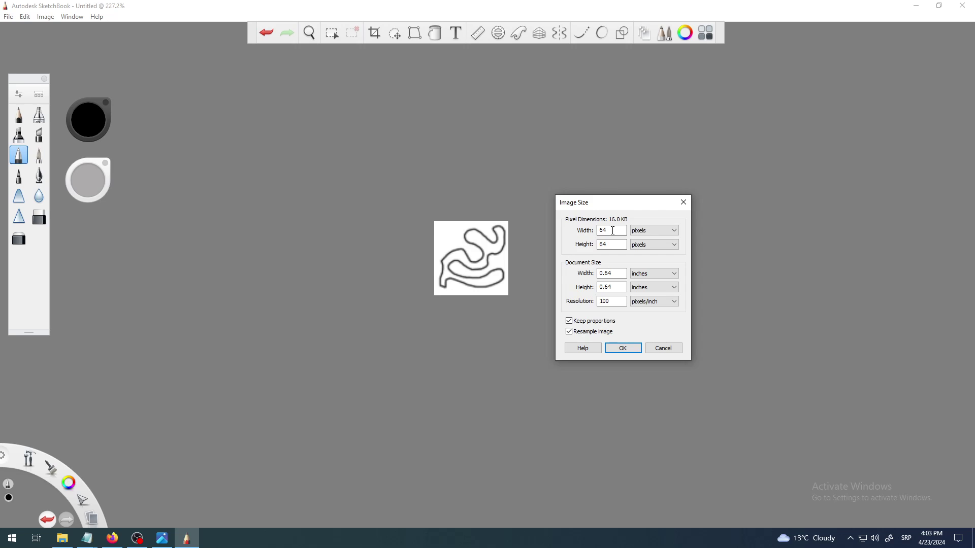
drag(613, 230, 599, 230)
text(128)
click(623, 349)
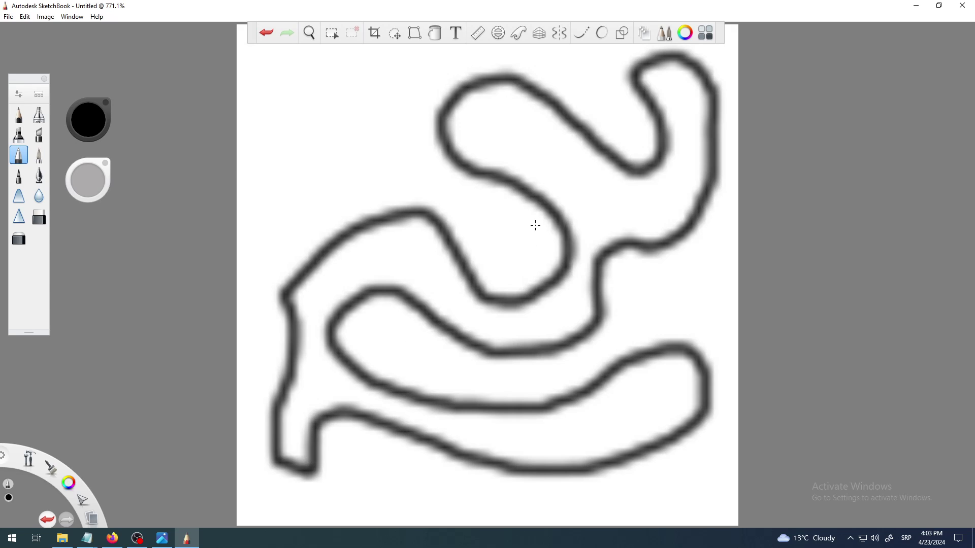
Step: Zoom out on the enlarged squiggle, then open the File menu and close it without choosing anything
key(space)
drag(487, 266, 506, 316)
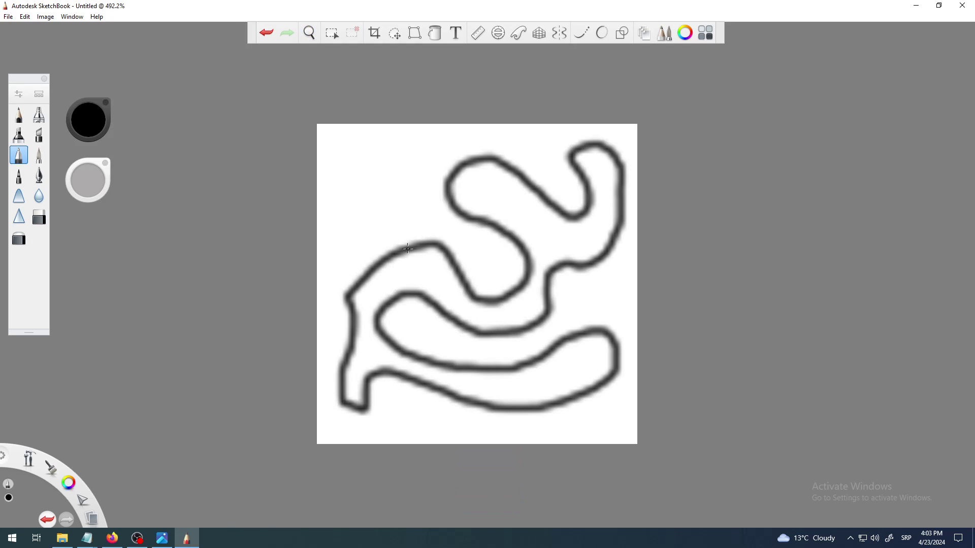
mouse_move(407, 247)
mouse_down()
mouse_move(413, 219)
mouse_move(430, 243)
mouse_move(396, 250)
mouse_move(394, 217)
mouse_move(408, 242)
mouse_move(379, 261)
mouse_move(374, 231)
mouse_move(392, 247)
mouse_up()
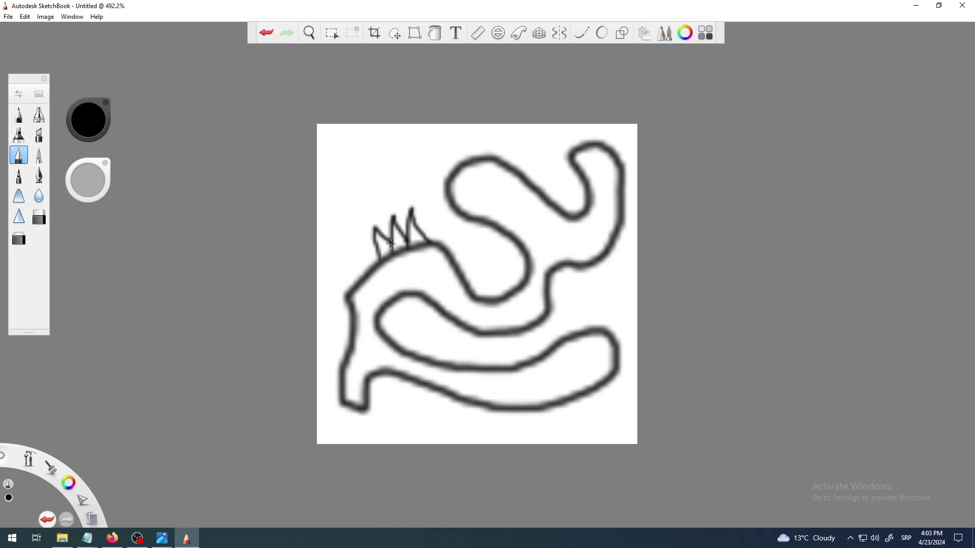
click(8, 18)
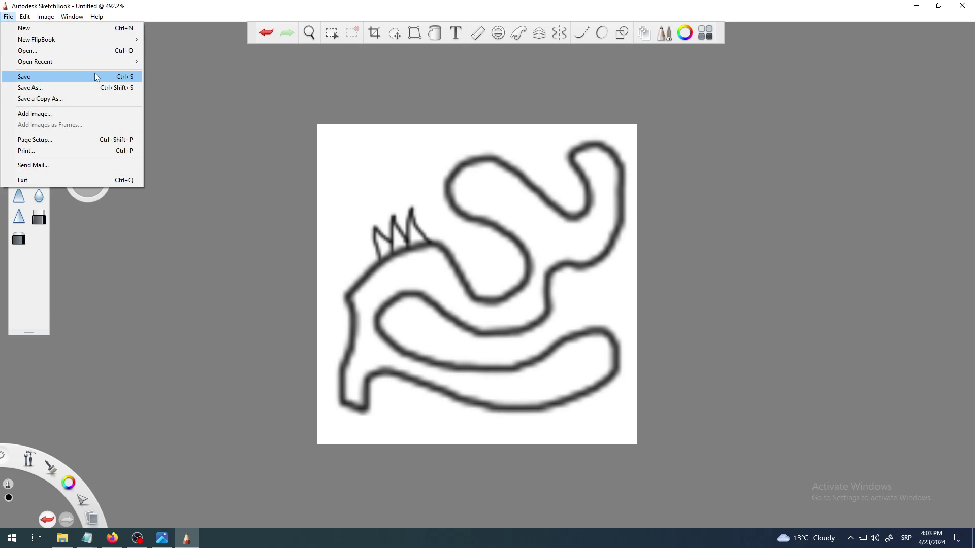
click(419, 12)
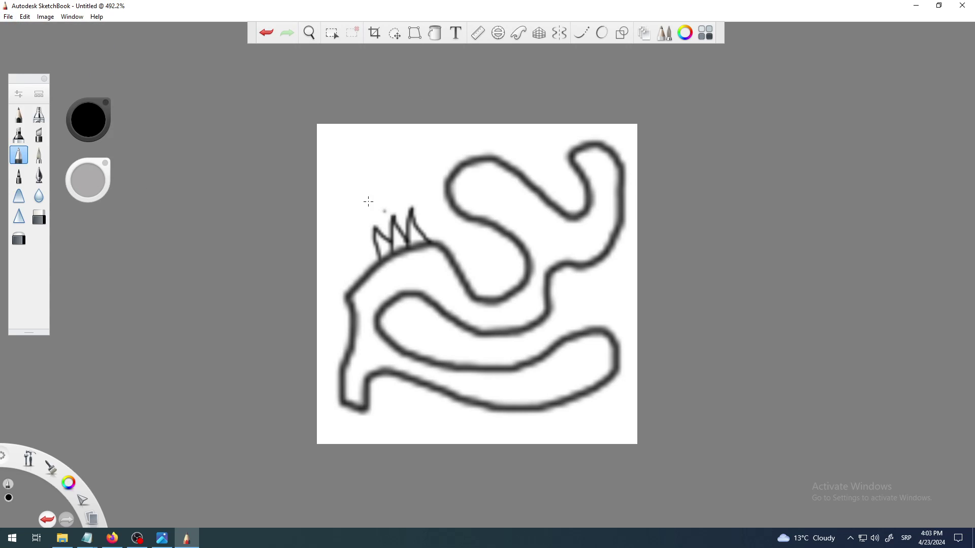
Step: Open Image Size, move the dialog aside to view the drawing and back, then cancel
click(45, 17)
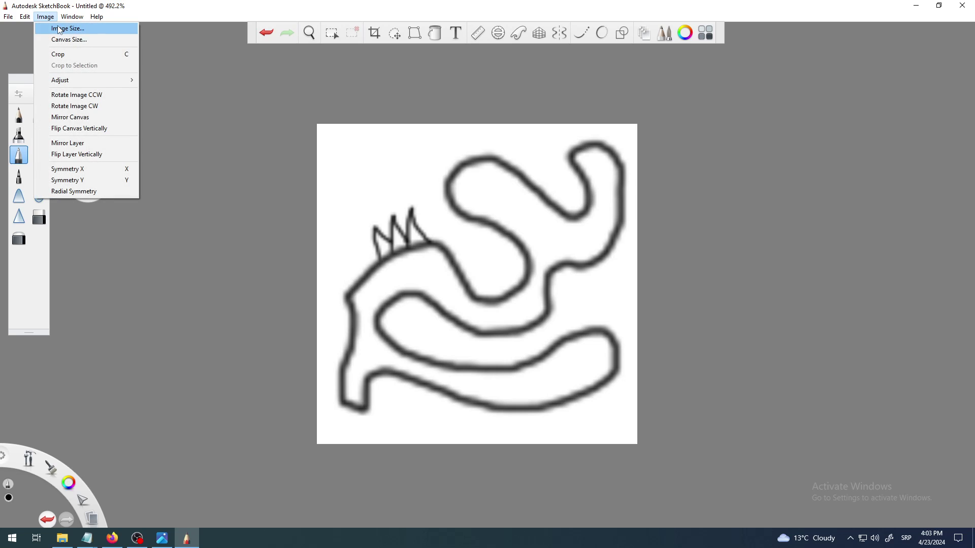
click(59, 28)
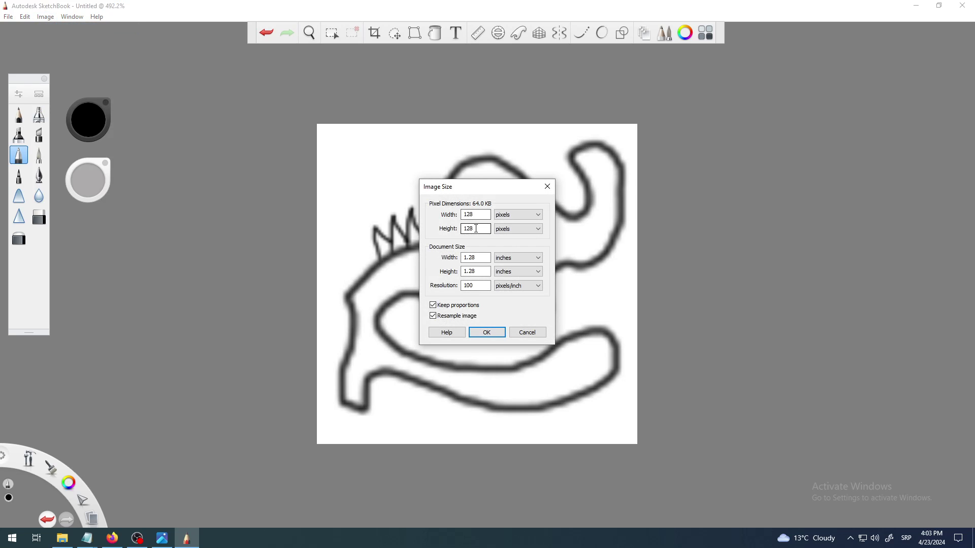
drag(495, 190, 711, 196)
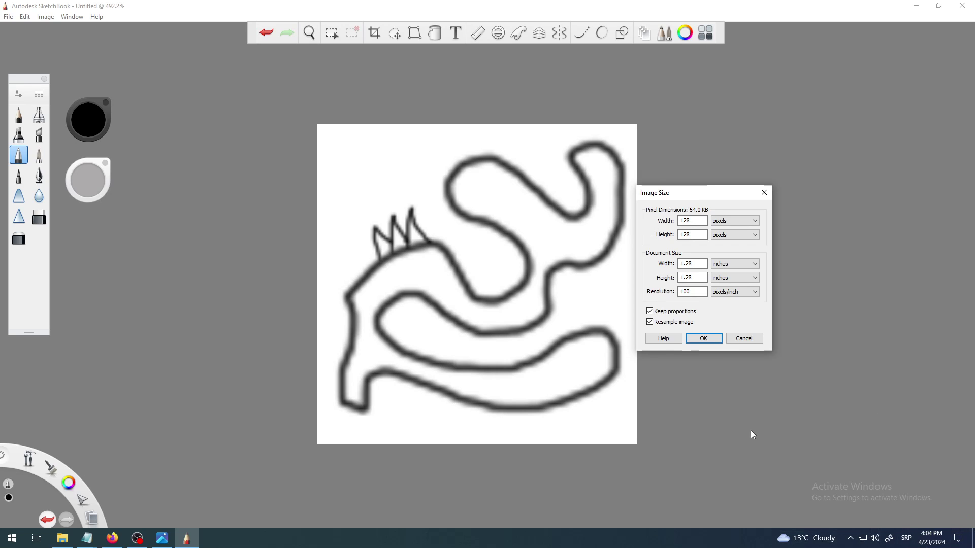
drag(704, 194, 492, 116)
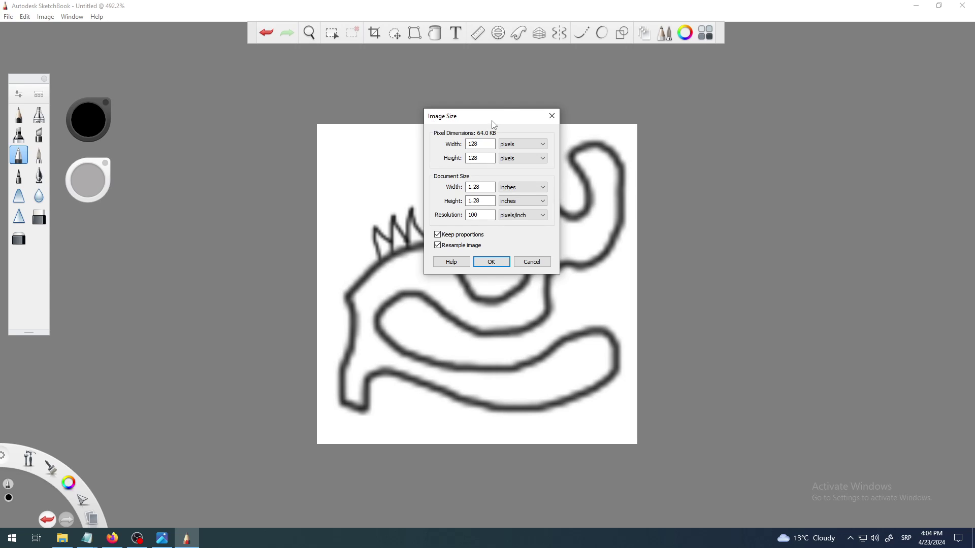
click(532, 262)
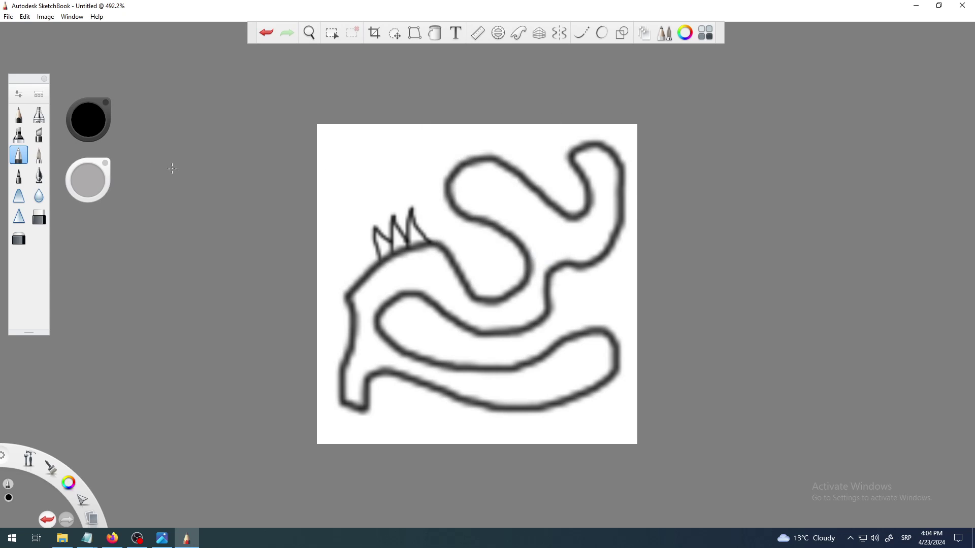
Step: Start a new document with Ctrl+N, discard the squiggle without saving, and zoom out
key(ctrl+n)
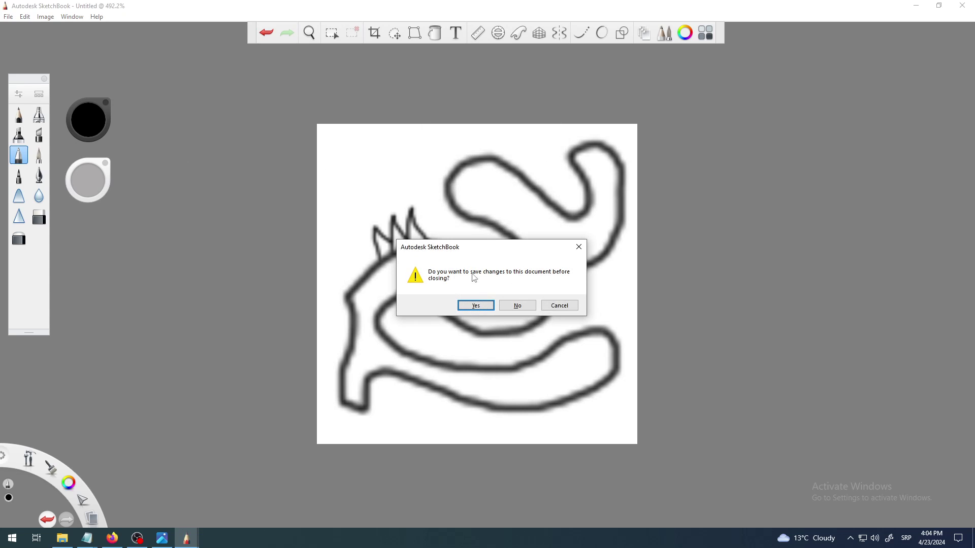
click(514, 300)
key(space)
drag(487, 274, 505, 329)
Step: Open Image Size via Alt+I, move the dialog up, and open the Document Width units list
key(alt+i)
key(Down)
key(Return)
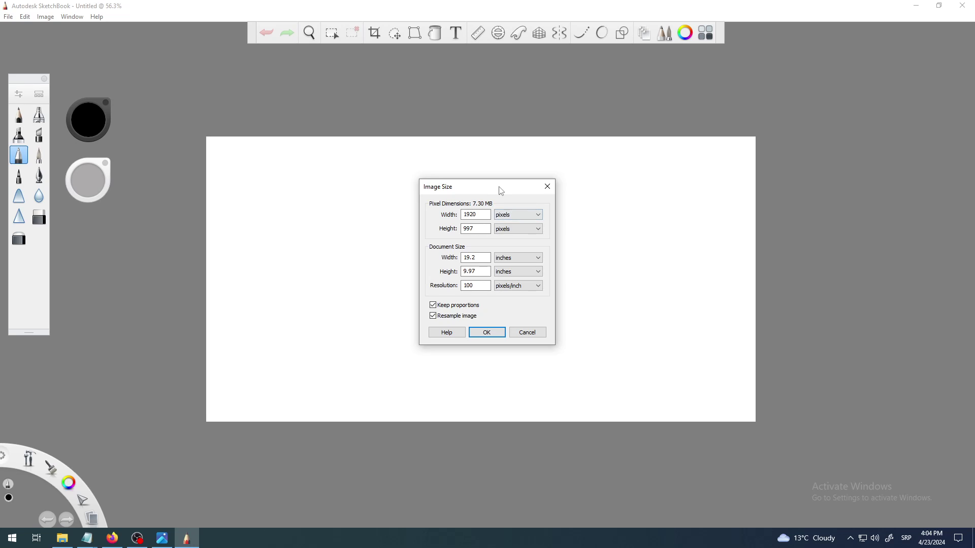
drag(500, 188, 536, 151)
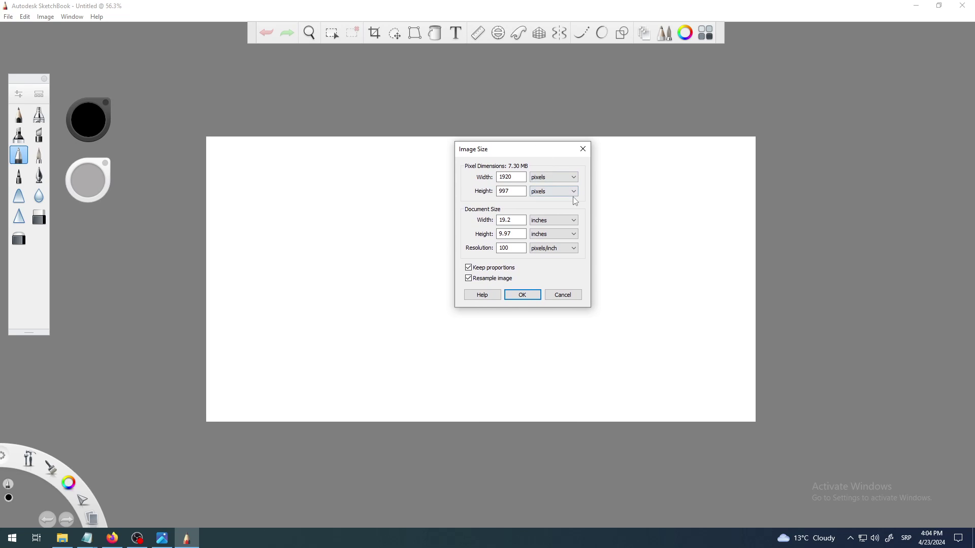
click(561, 224)
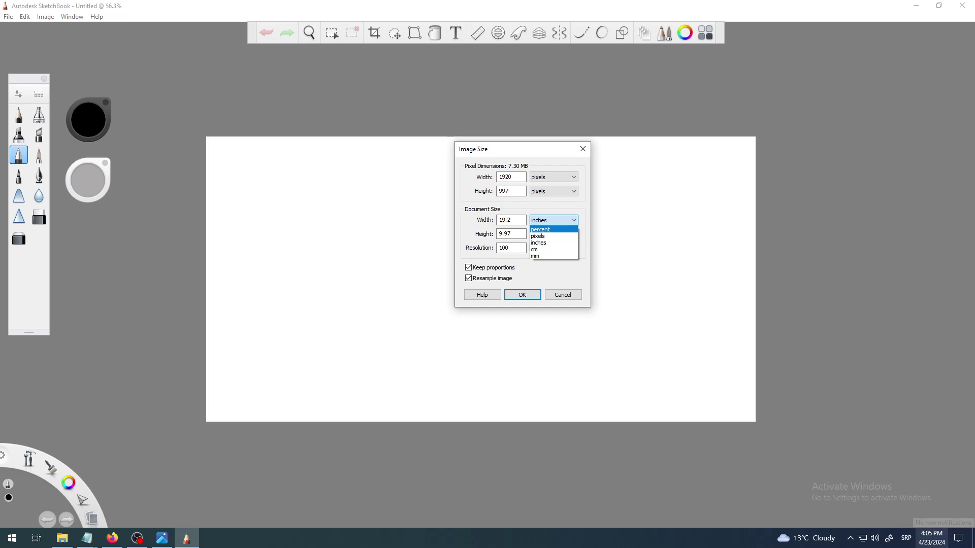
Step: Switch the canvas size units to centimetres for width and height, with Keep proportions unchecked
click(543, 250)
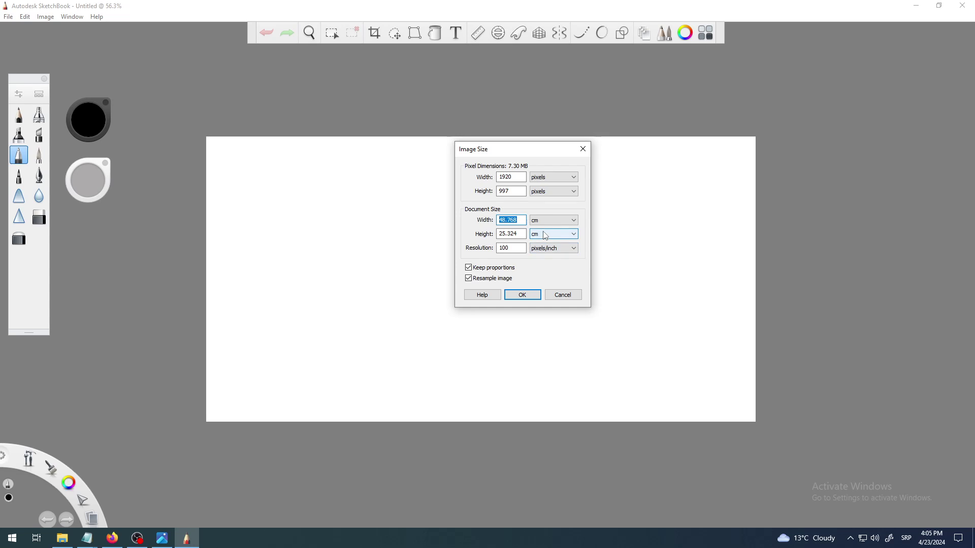
double_click(515, 221)
text(50)
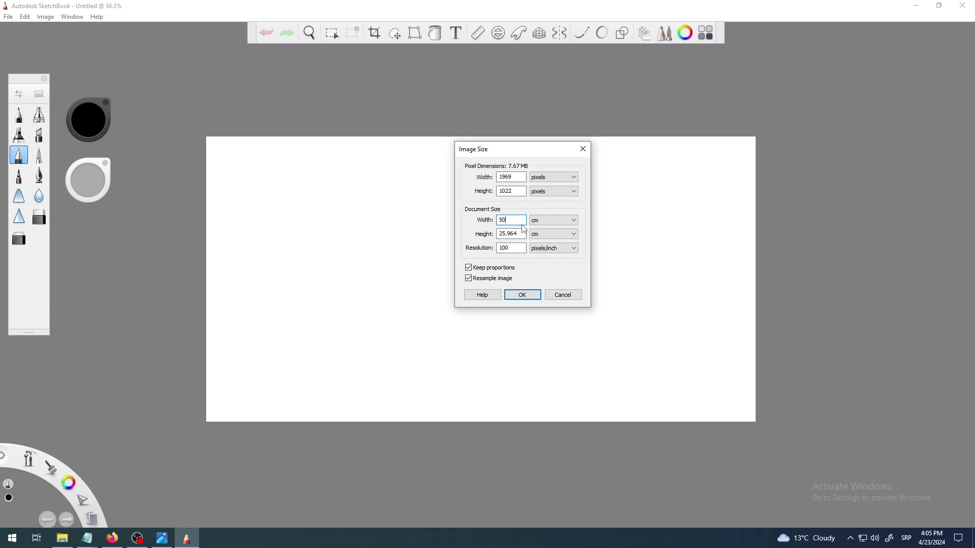
click(469, 267)
double_click(498, 234)
text(50)
click(514, 223)
click(556, 223)
click(556, 223)
click(552, 236)
click(553, 238)
Step: Enter 500 cm for width and height; SketchBook clamps the height to 129.032 cm
click(513, 220)
text(0)
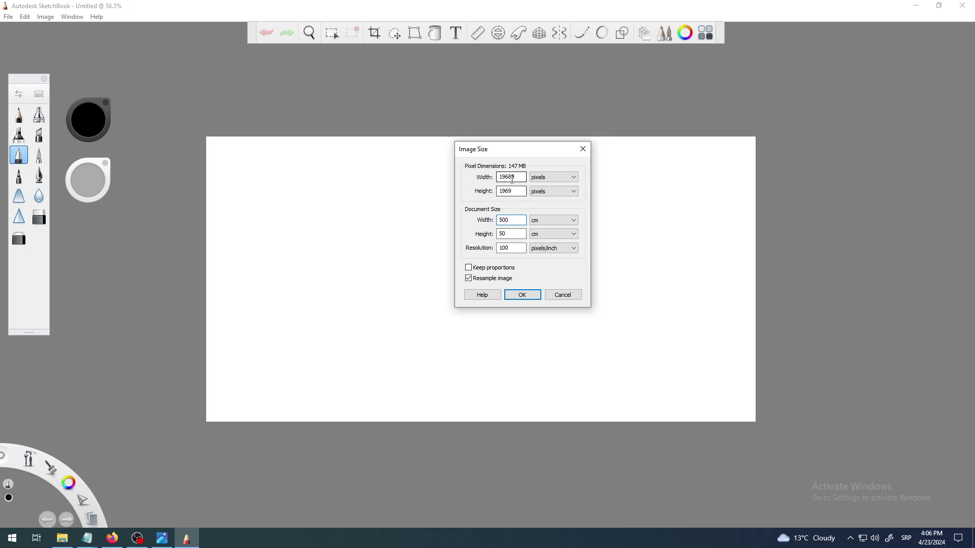
click(512, 234)
text(0)
click(514, 191)
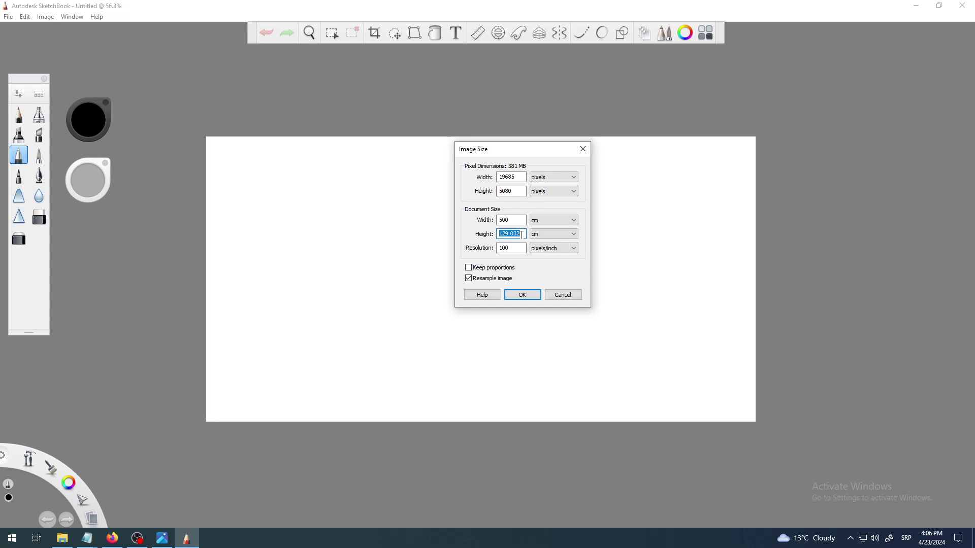
text(500)
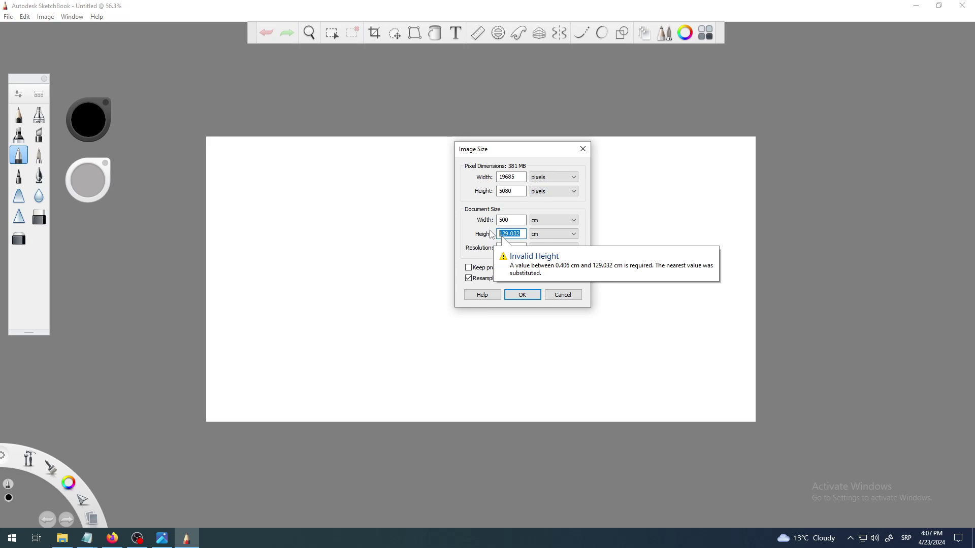
Step: Try 100 cm for the canvas size, then check the pixel width and resolution fields
text(100)
drag(515, 223, 492, 225)
text(100)
click(509, 178)
click(509, 178)
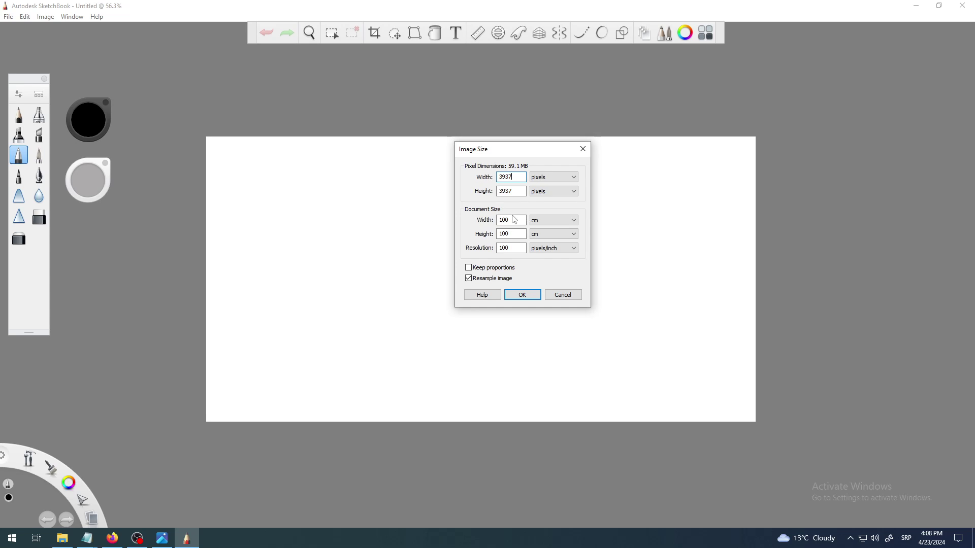
click(511, 249)
click(563, 296)
Step: Set pixel width and height to 128 and apply the 128×128 px canvas size
double_click(516, 178)
text(128)
click(468, 268)
drag(522, 191, 490, 197)
text(128)
click(512, 177)
click(531, 298)
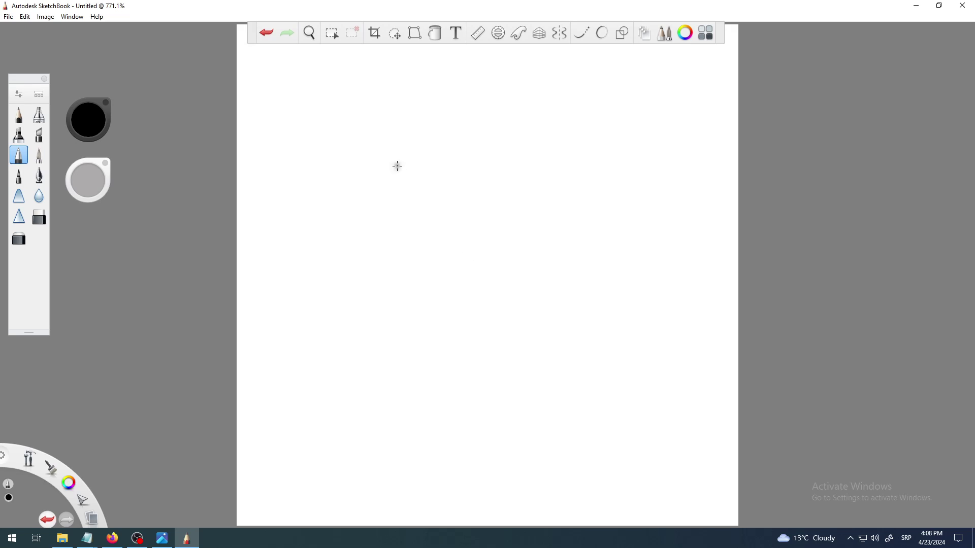
Step: Zoom out to 543.9% and pan so the whole blank 128×128 canvas is visible
click(309, 33)
mouse_move(340, 143)
mouse_down()
mouse_move(370, 211)
mouse_move(463, 227)
mouse_move(385, 218)
mouse_move(386, 229)
mouse_move(398, 226)
mouse_up()
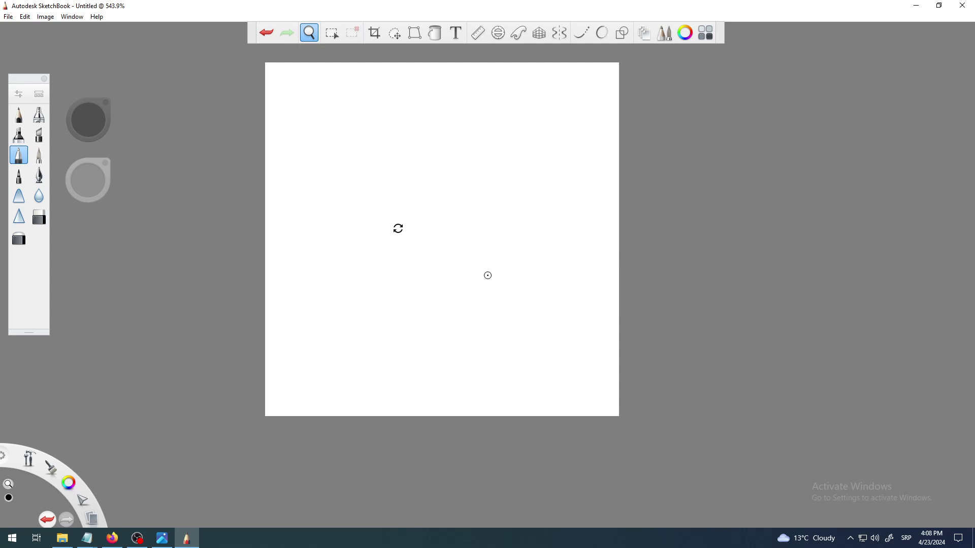
mouse_move(438, 286)
mouse_down()
mouse_move(435, 276)
mouse_move(523, 331)
mouse_up()
click(414, 236)
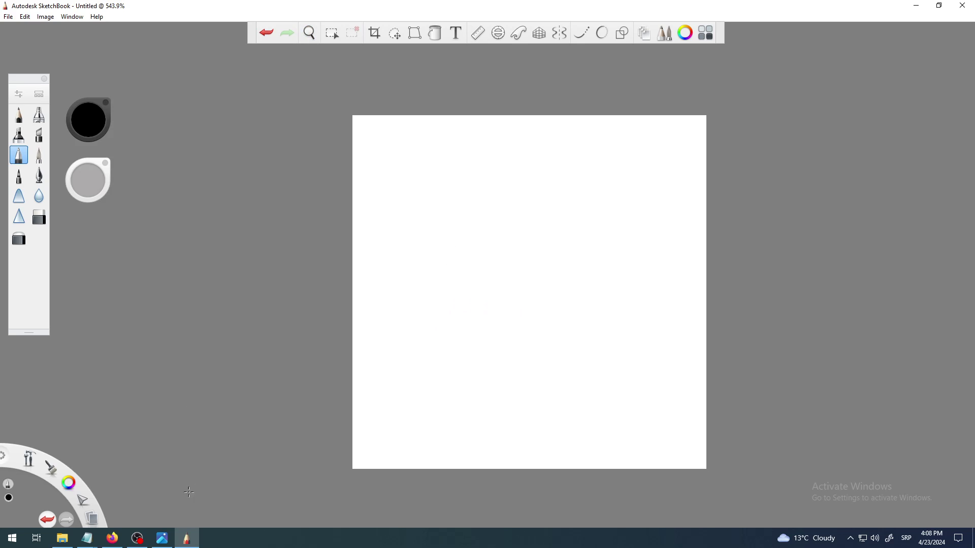
click(138, 539)
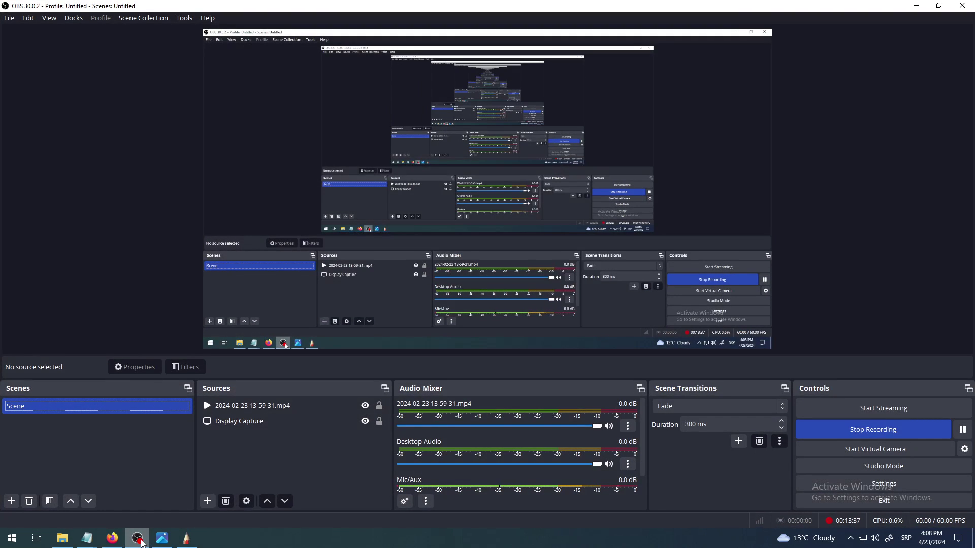
click(186, 539)
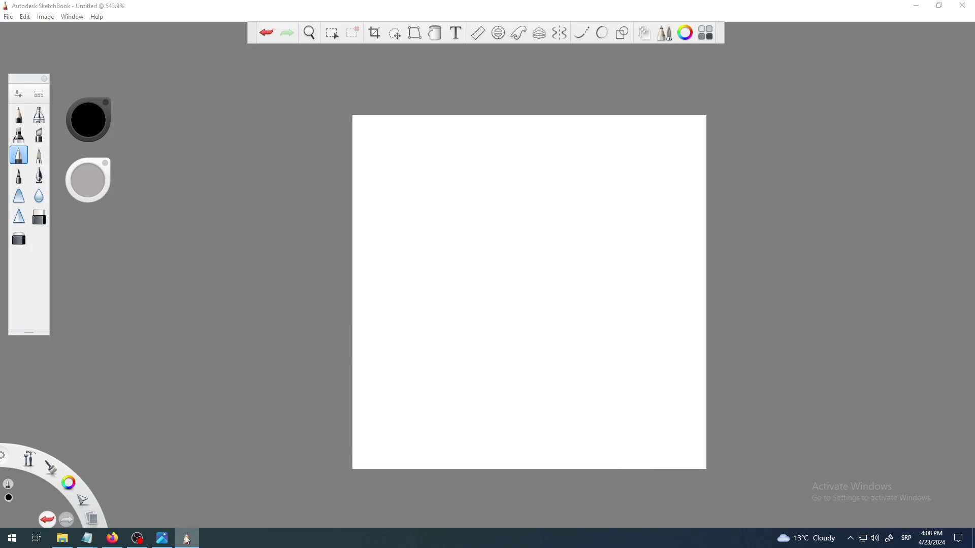